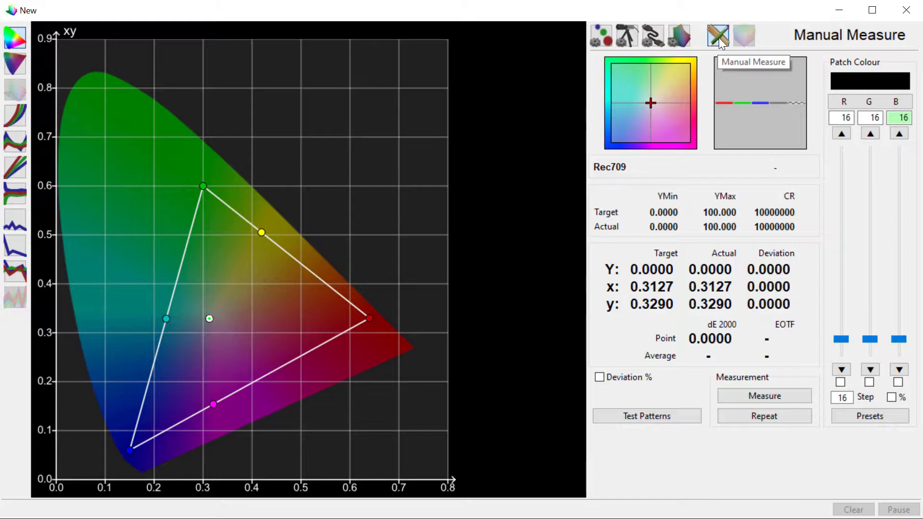
# Import the 10-Point Cube 16-255 (Part 1) presets from CSV and measure its patches with Auto advance enabled
pyautogui.click(881, 416)
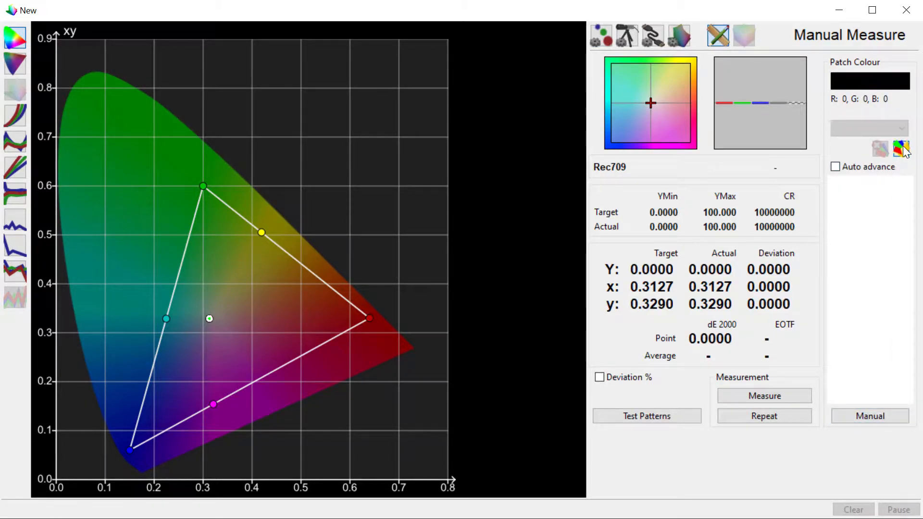
pyautogui.click(902, 148)
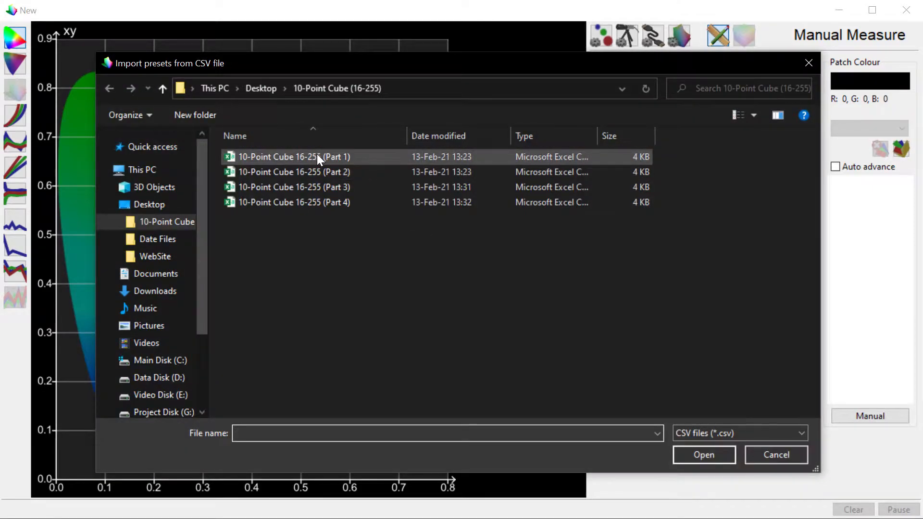
pyautogui.click(318, 154)
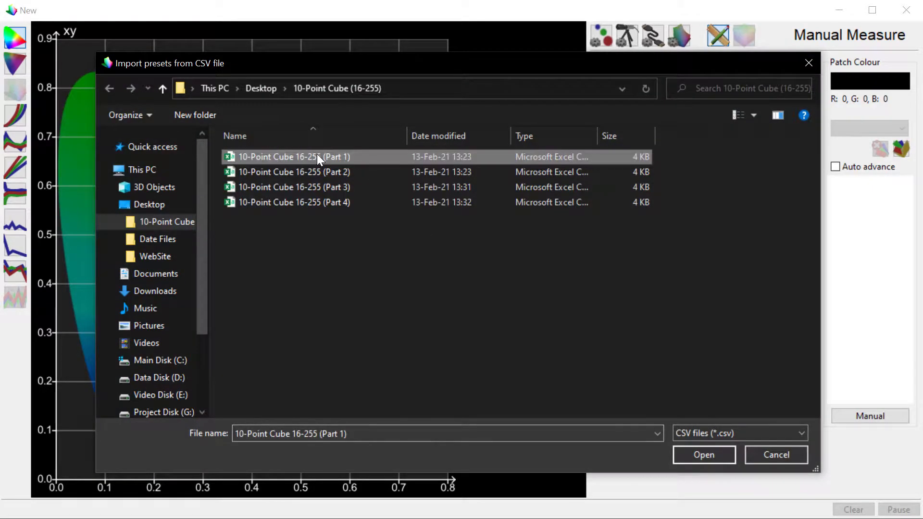
pyautogui.click(704, 455)
pyautogui.click(836, 167)
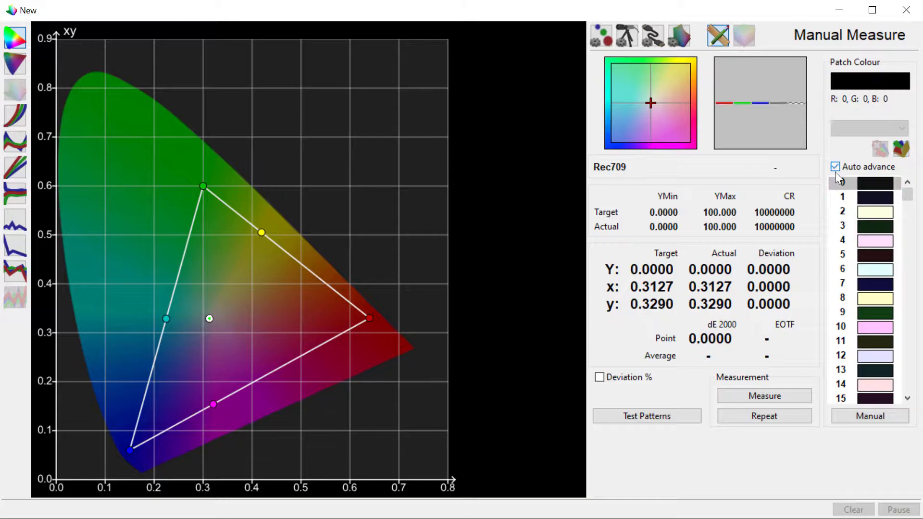
pyautogui.click(755, 395)
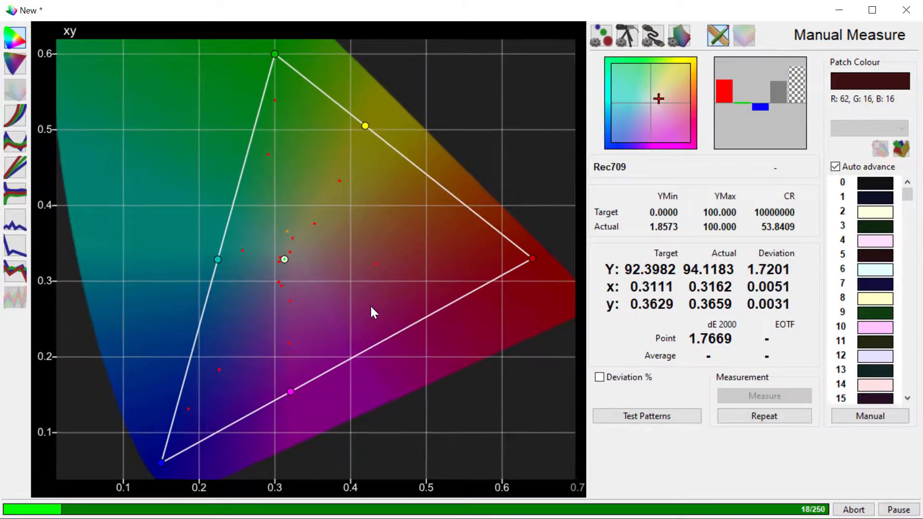
# Preview the Tangents and Targets Only overlays on the xy chart during the measurement, leaving both switched off
pyautogui.click(683, 40)
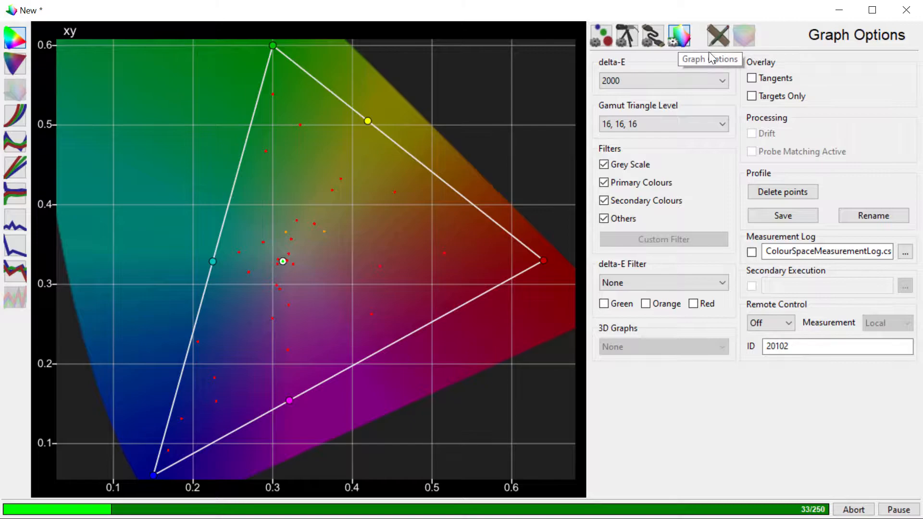
pyautogui.click(751, 78)
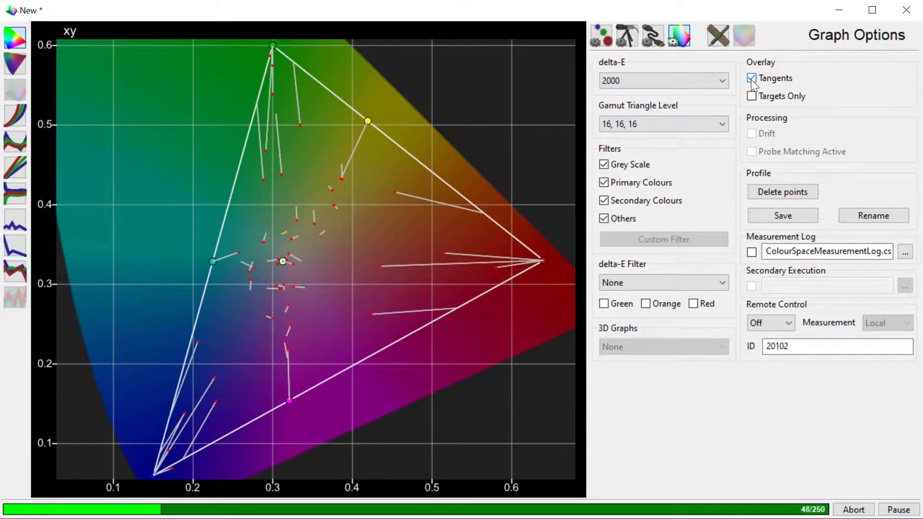
pyautogui.click(752, 96)
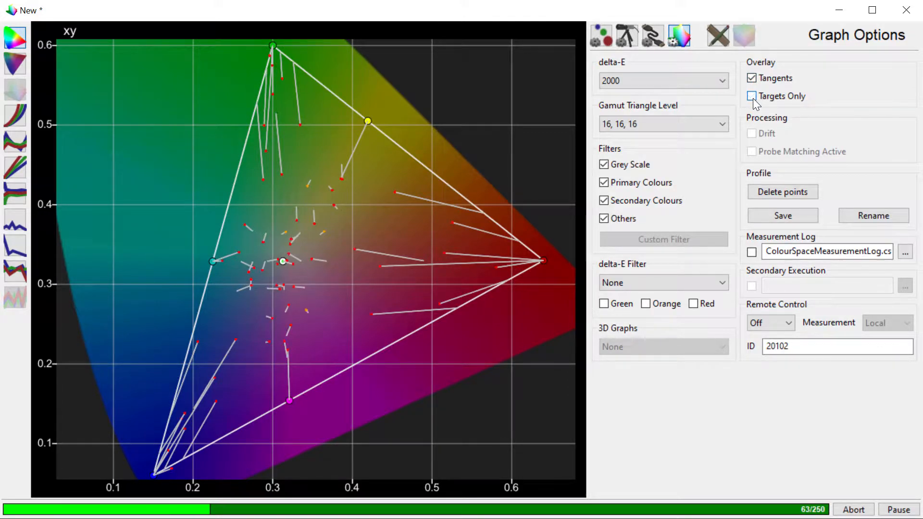
pyautogui.click(752, 96)
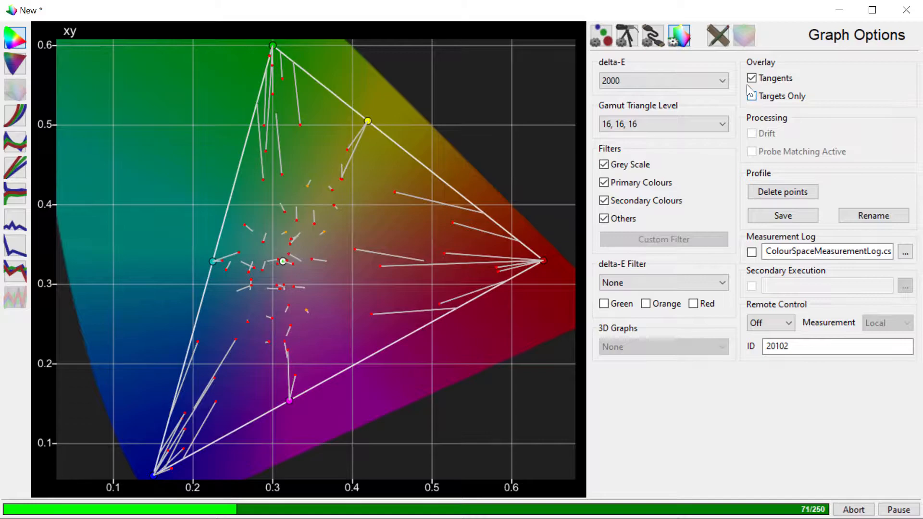
pyautogui.click(752, 78)
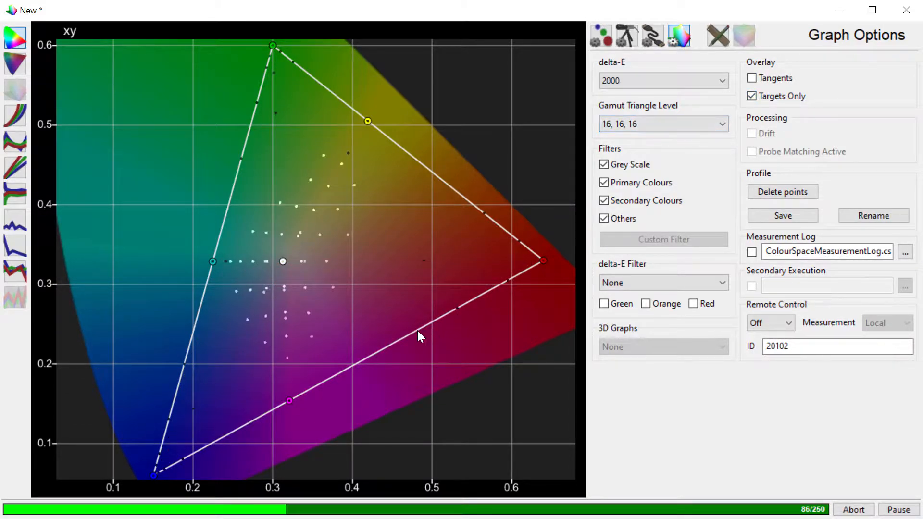
pyautogui.click(752, 96)
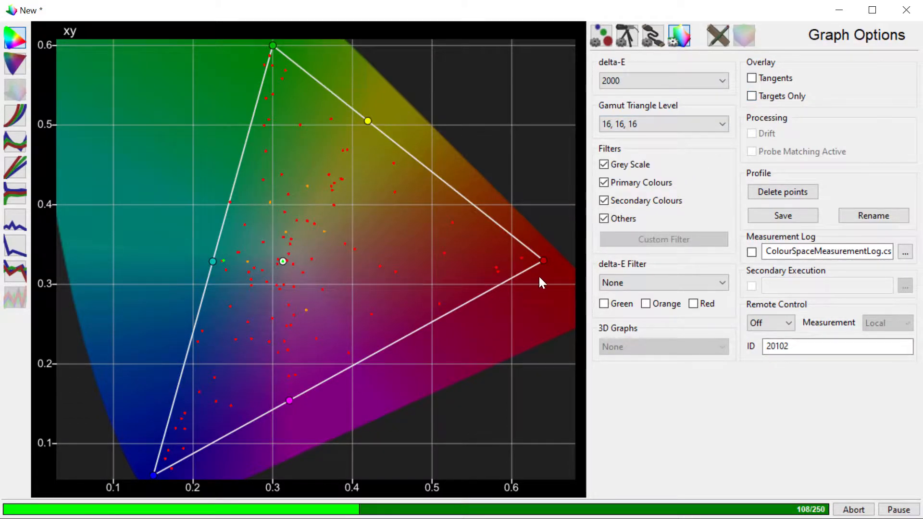
# Filter the xy chart by green, orange and red delta-E points one at a time, leaving all three filters off
pyautogui.click(604, 304)
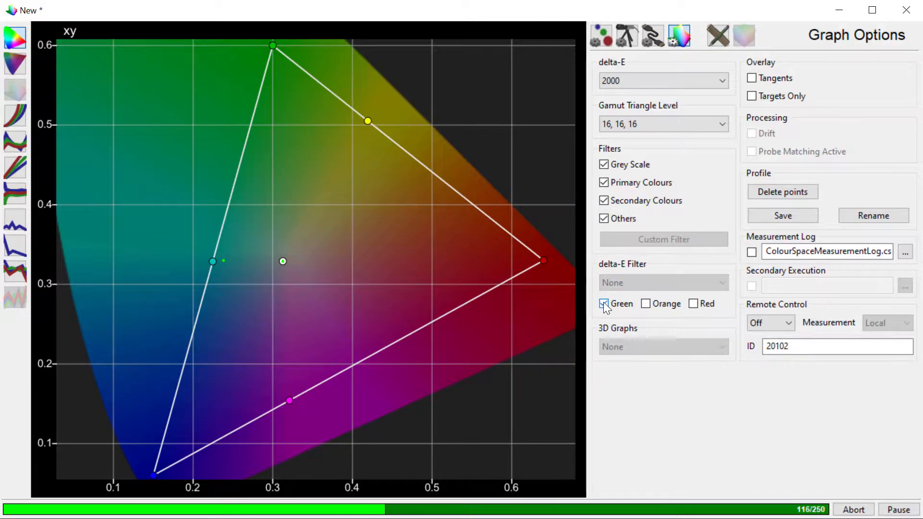
pyautogui.click(604, 304)
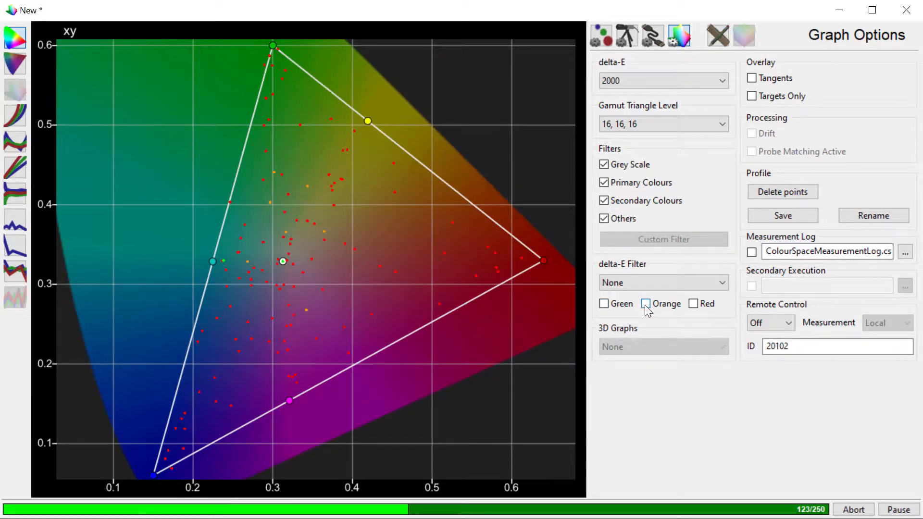
pyautogui.click(646, 305)
pyautogui.click(645, 304)
pyautogui.click(693, 304)
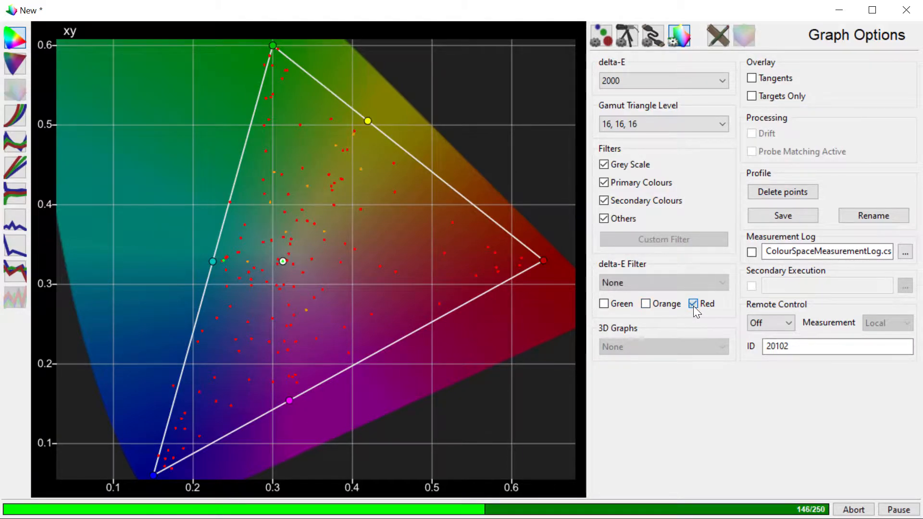
pyautogui.click(693, 304)
# Run through the delta-E Filter levels to view their effect on the plotted points, returning the filter to None
pyautogui.click(688, 282)
pyautogui.click(687, 283)
pyautogui.scroll(-1, 687, 282)
pyautogui.scroll(-3, 688, 283)
pyautogui.scroll(-2, 688, 282)
pyautogui.scroll(-3, 692, 283)
pyautogui.scroll(-1, 692, 282)
pyautogui.scroll(1, 691, 282)
pyautogui.scroll(10, 692, 282)
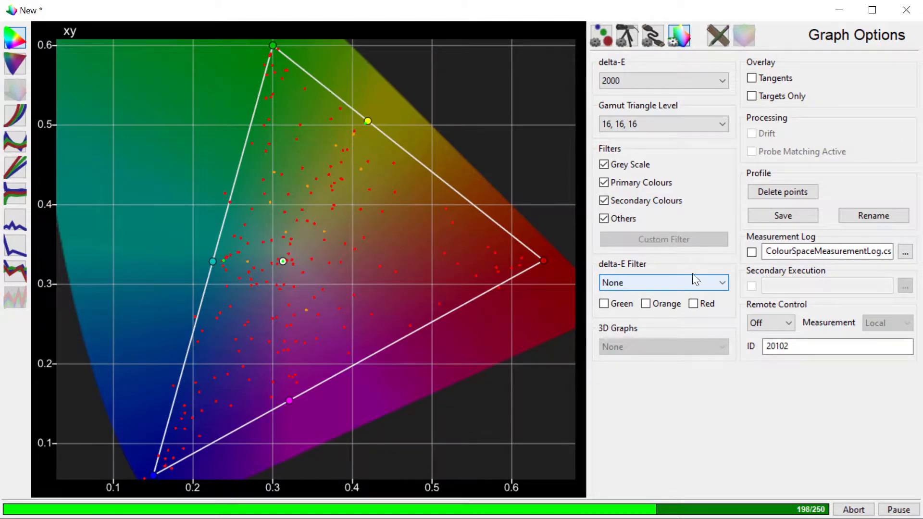
# Import the 10-Point Cube 16-255 (Part 2) presets from CSV for manual measurement and measure its patches
pyautogui.click(721, 36)
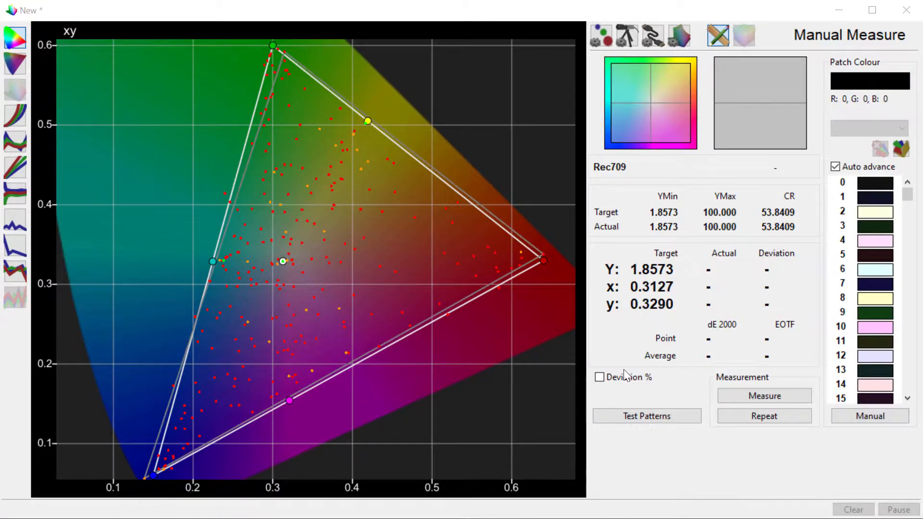
pyautogui.click(901, 149)
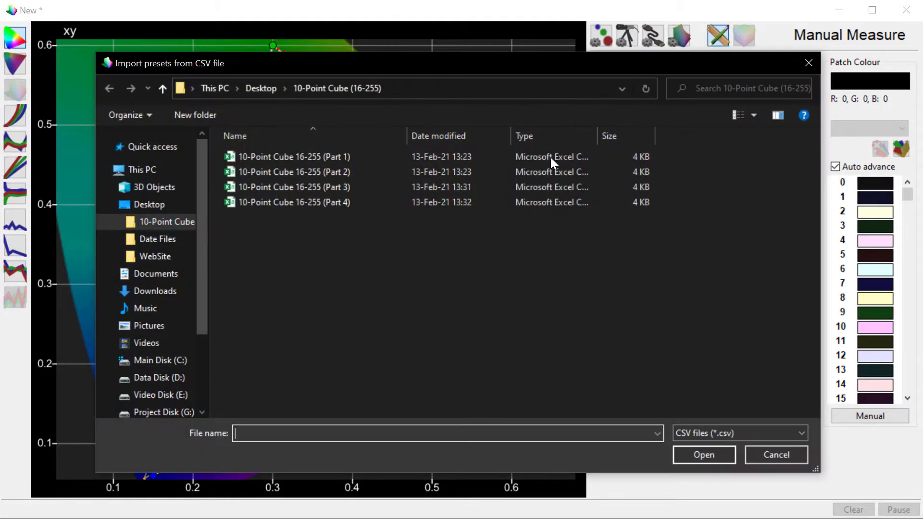
pyautogui.click(261, 170)
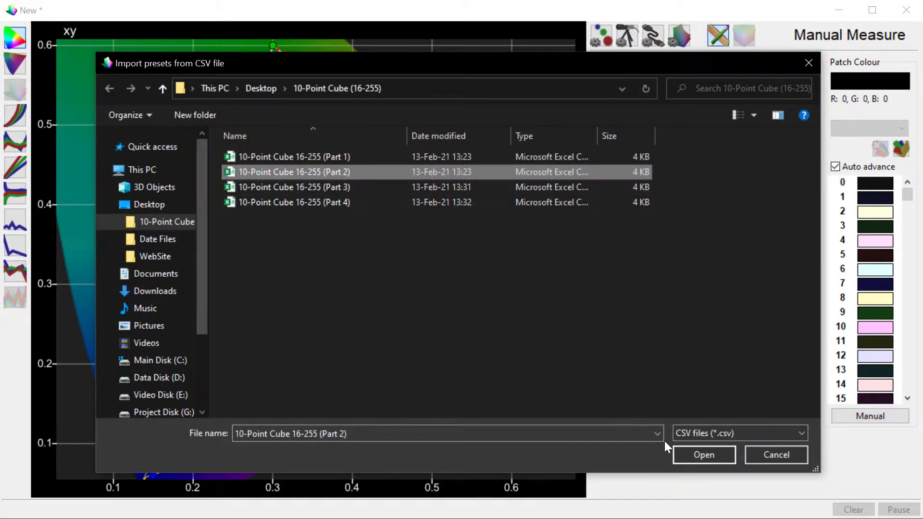
pyautogui.click(705, 456)
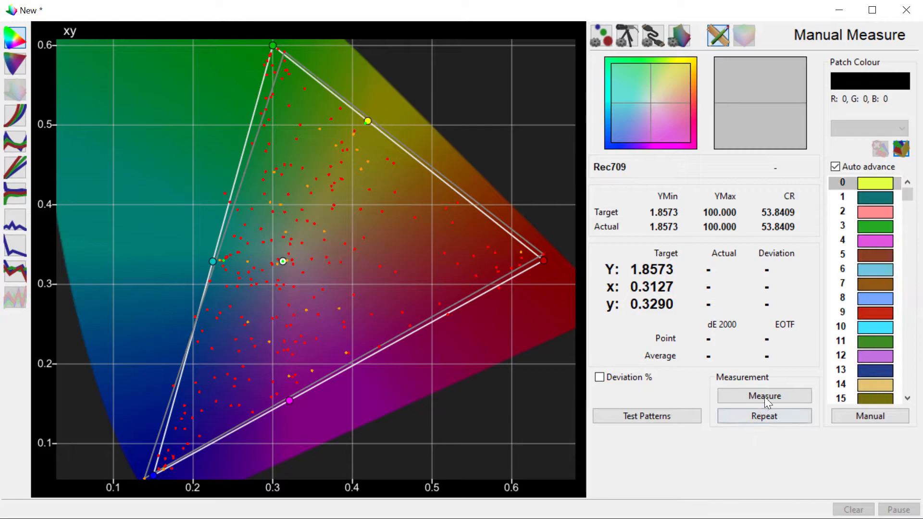
pyautogui.click(768, 398)
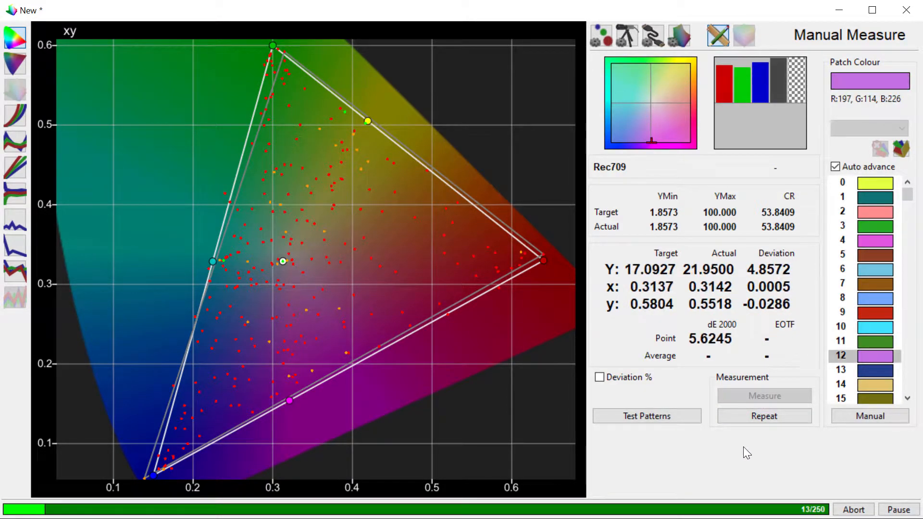
# Examine the gamut's green corner with only Primary Colours plotted and the Tangents overlay switched on
pyautogui.click(682, 39)
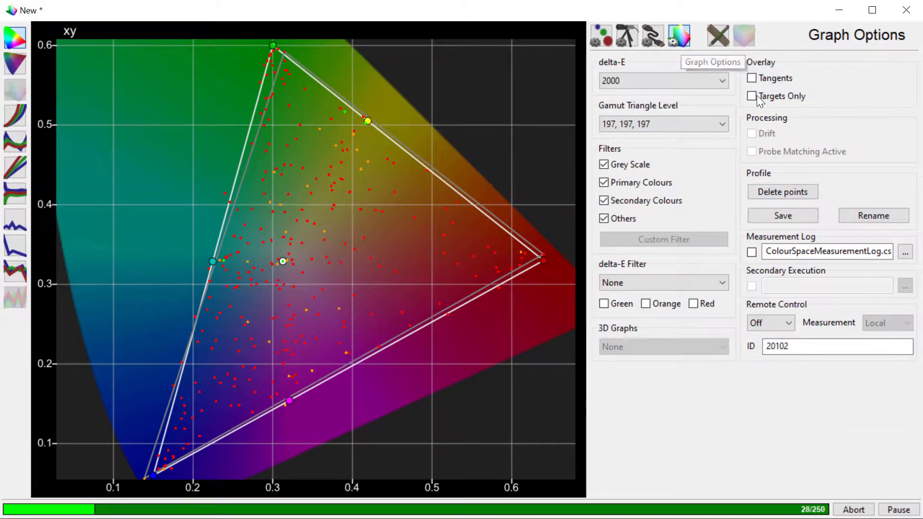
pyautogui.scroll(6, 330, 383)
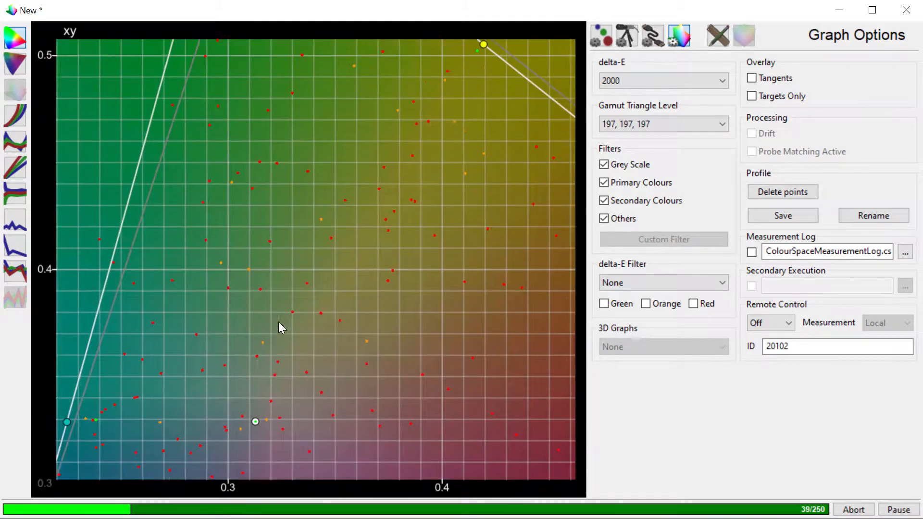
pyautogui.moveTo(296, 103); pyautogui.dragTo(338, 369)
pyautogui.moveTo(325, 243); pyautogui.dragTo(328, 266)
pyautogui.scroll(3, 302, 230)
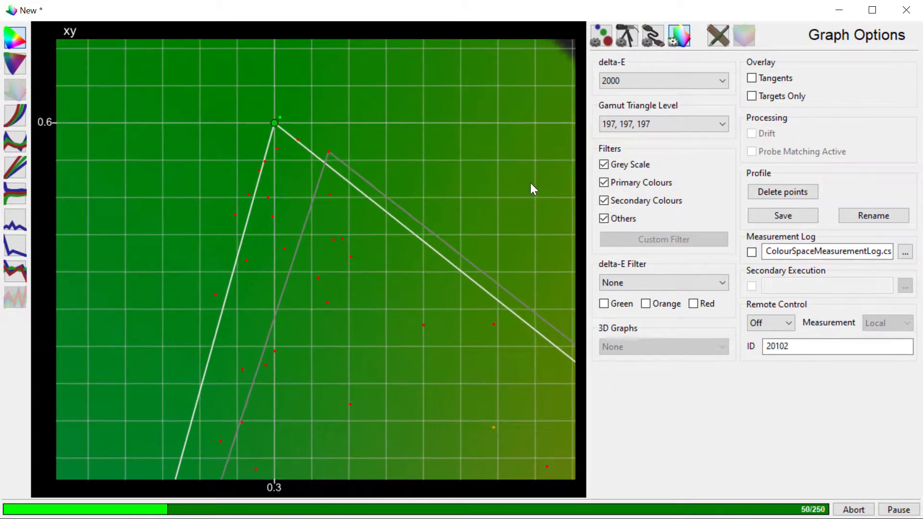
pyautogui.click(604, 217)
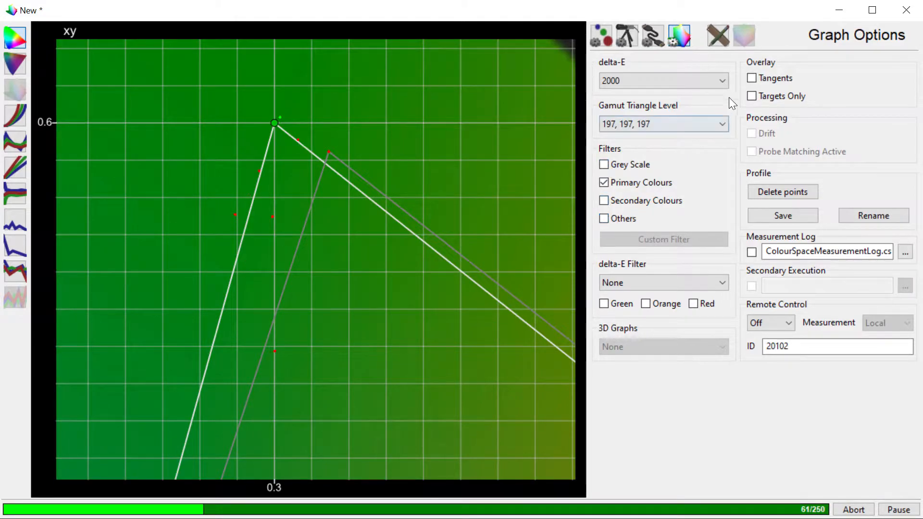
pyautogui.click(752, 78)
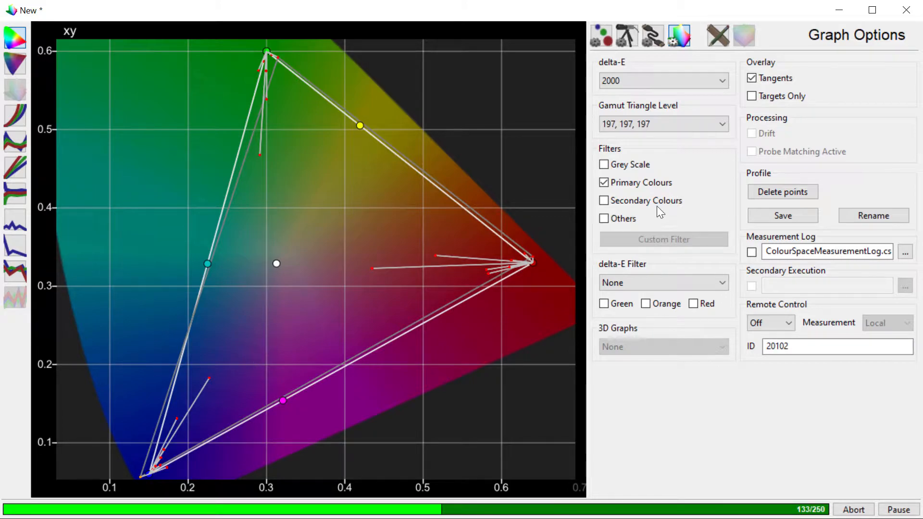
# Restore the Grey Scale, Secondary Colours and Others filters and view the green, orange and red delta-E points separately
pyautogui.click(604, 202)
pyautogui.click(604, 218)
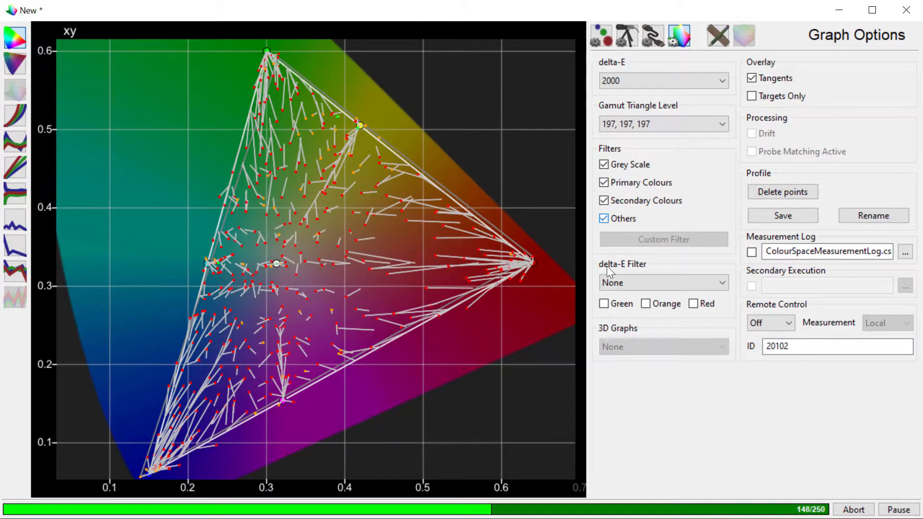
pyautogui.click(605, 304)
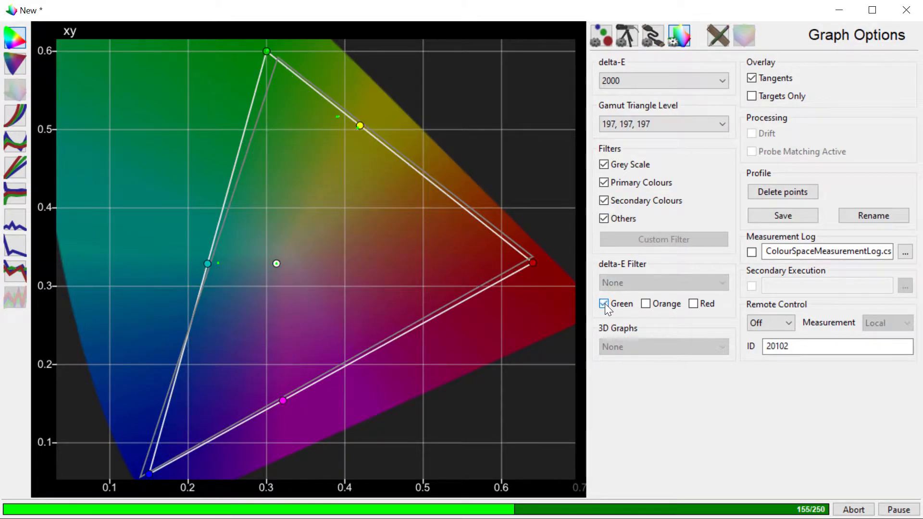
pyautogui.click(605, 304)
pyautogui.click(647, 305)
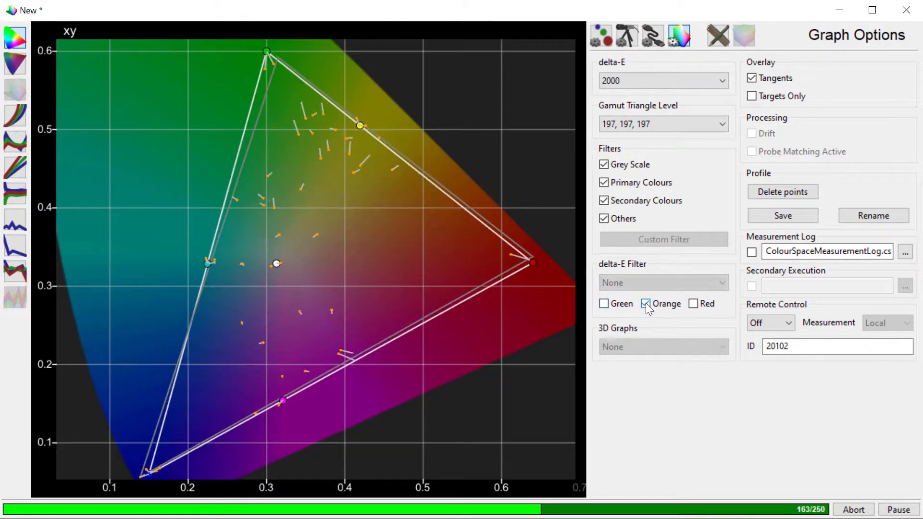
pyautogui.click(647, 304)
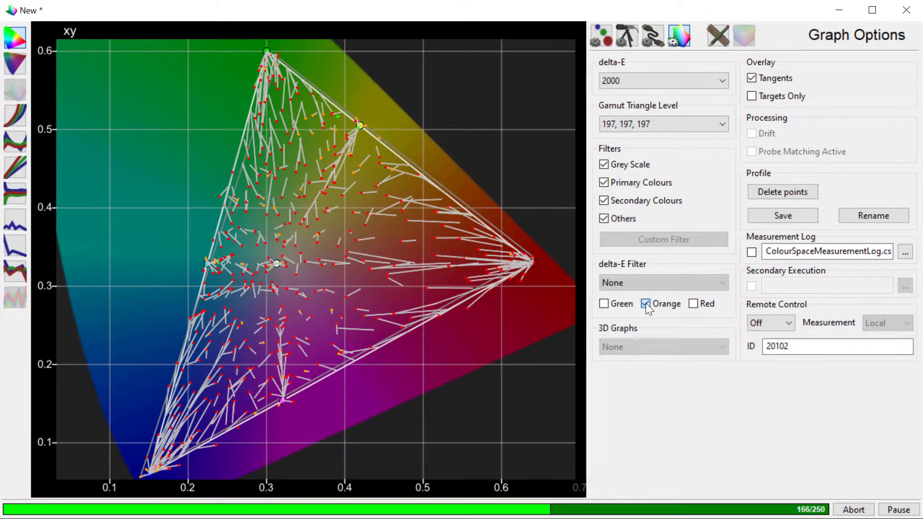
pyautogui.click(693, 305)
pyautogui.click(694, 305)
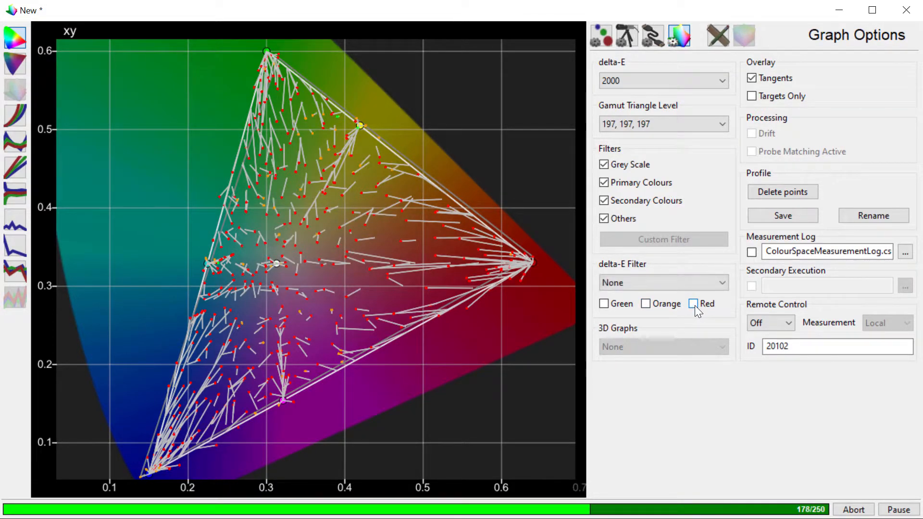
# Set the xy chart overlay to Targets Only with Tangents switched off
pyautogui.click(752, 96)
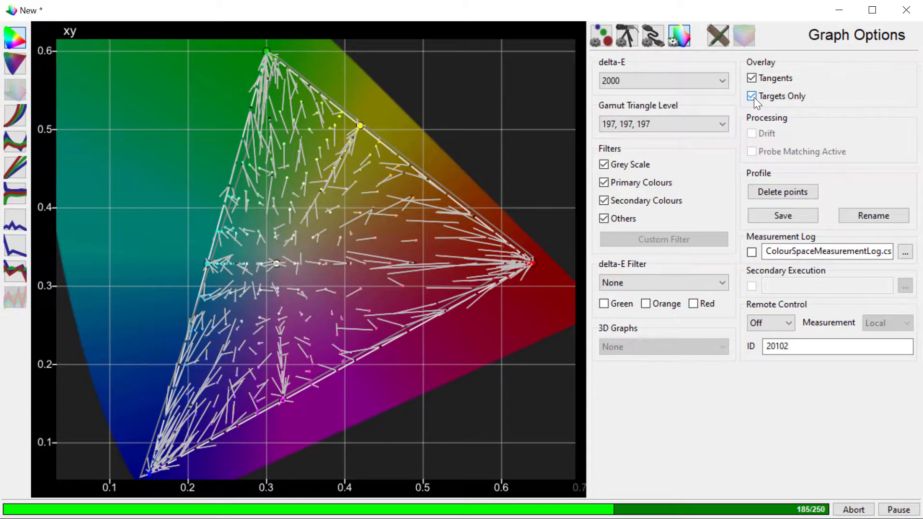
pyautogui.click(752, 78)
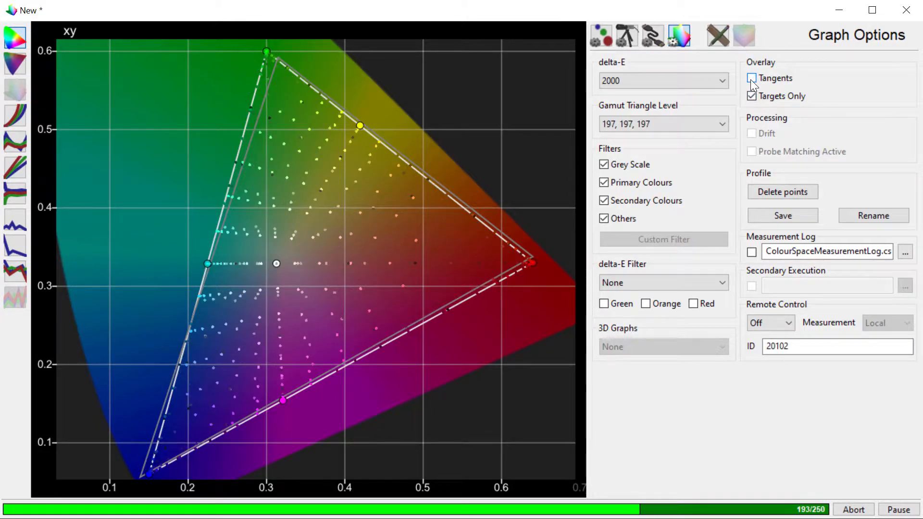
# Import the 10-Point Cube 16-255 (Part 3) presets from CSV for manual measurement
pyautogui.click(716, 35)
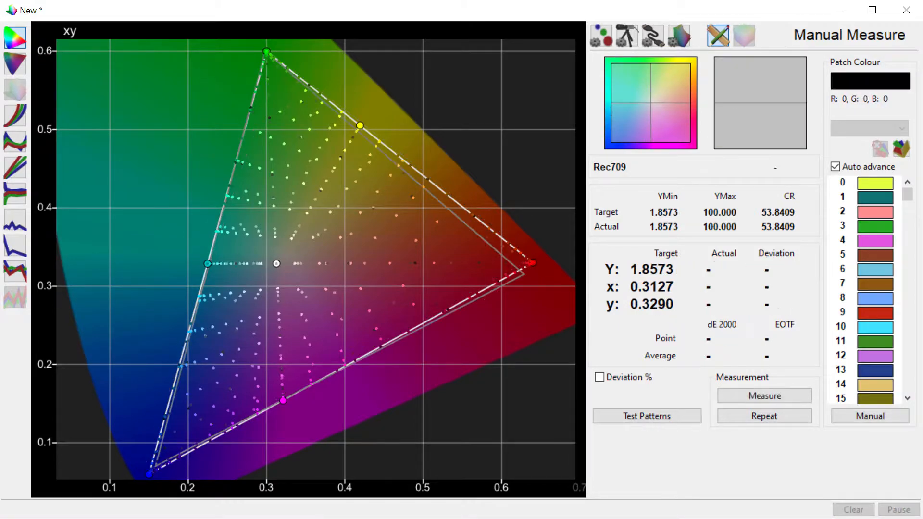
pyautogui.click(902, 149)
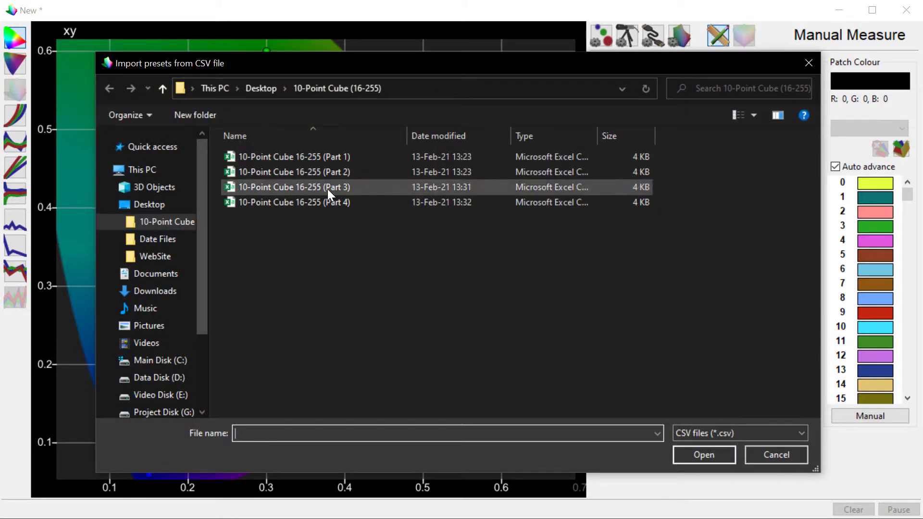
pyautogui.click(327, 189)
pyautogui.click(707, 454)
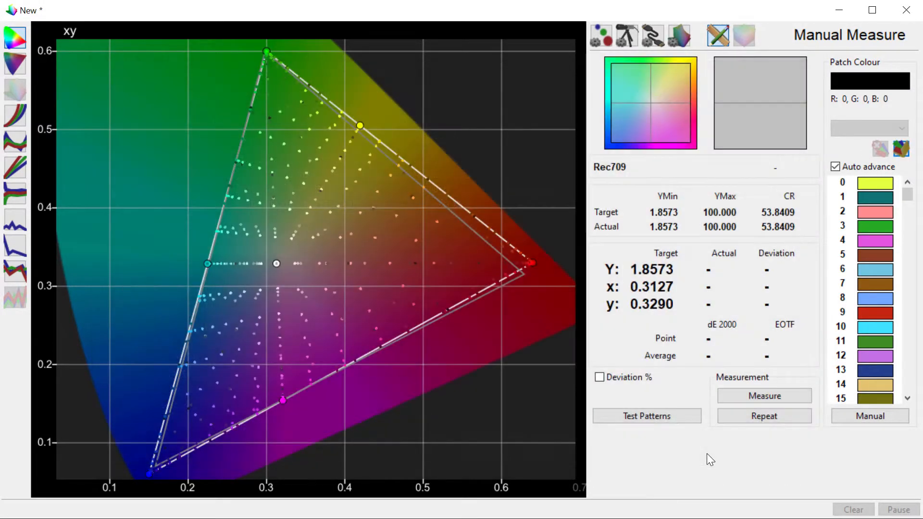
# Start measuring the imported Part 3 patches and change the xy chart overlay from Targets Only to Tangents
pyautogui.click(751, 396)
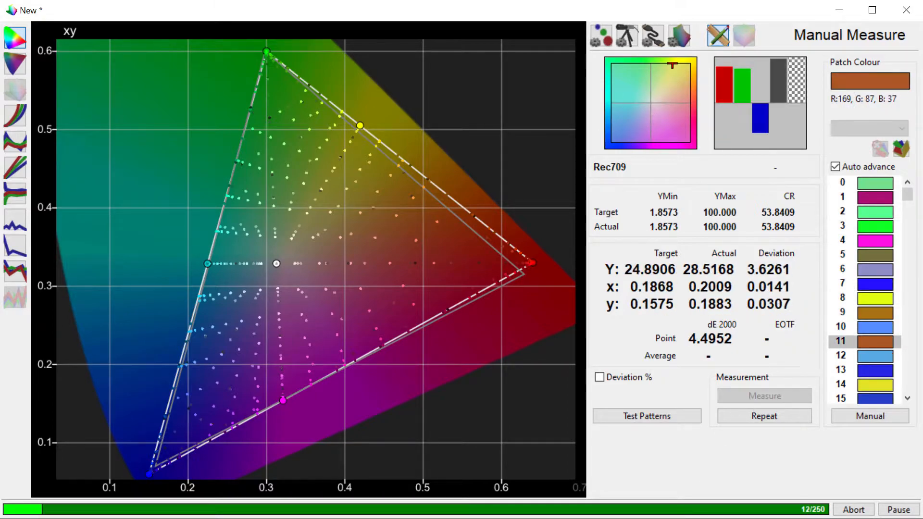
pyautogui.click(677, 37)
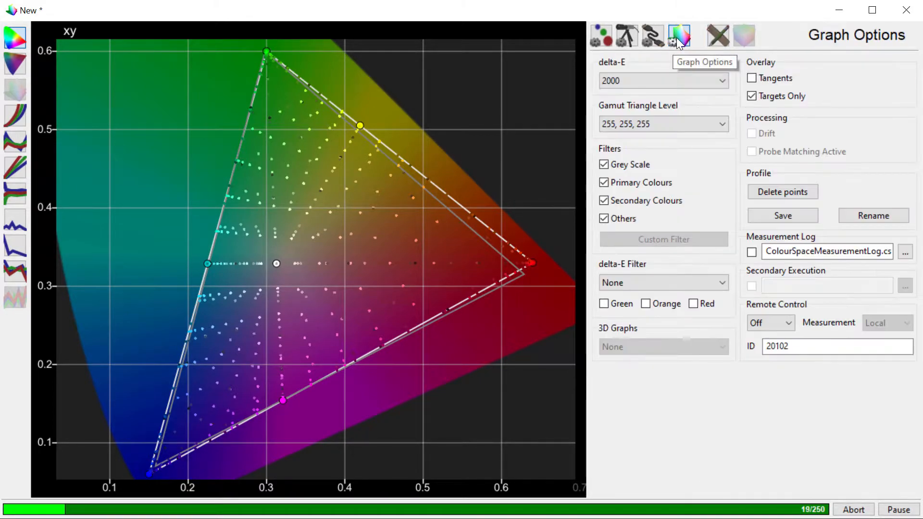
pyautogui.click(752, 78)
pyautogui.click(751, 96)
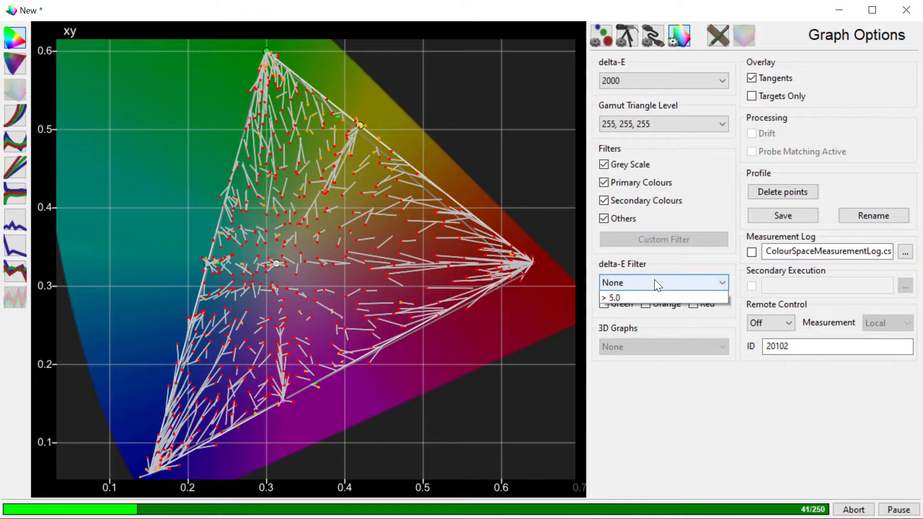
# Step the delta-E Filter through its ranges up to > 5.0 and examine the points plotted for each
pyautogui.scroll(-4, 656, 282)
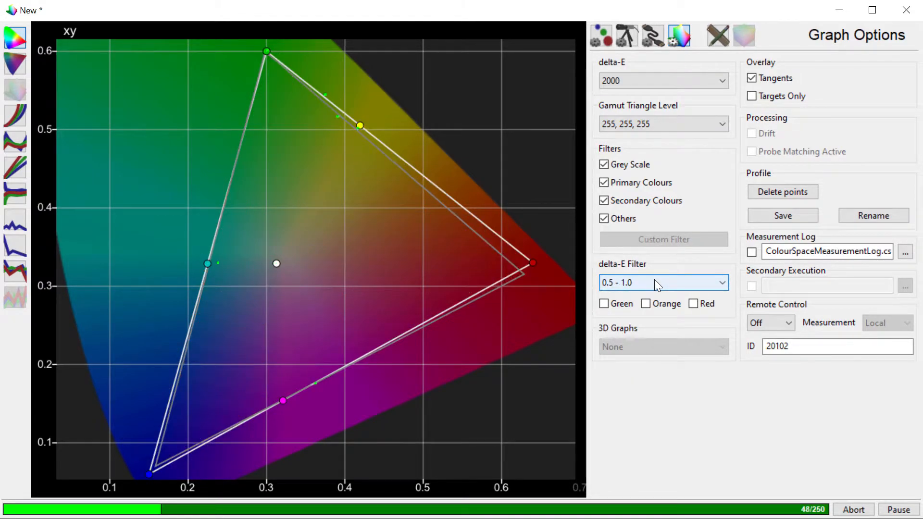
pyautogui.scroll(-2, 654, 283)
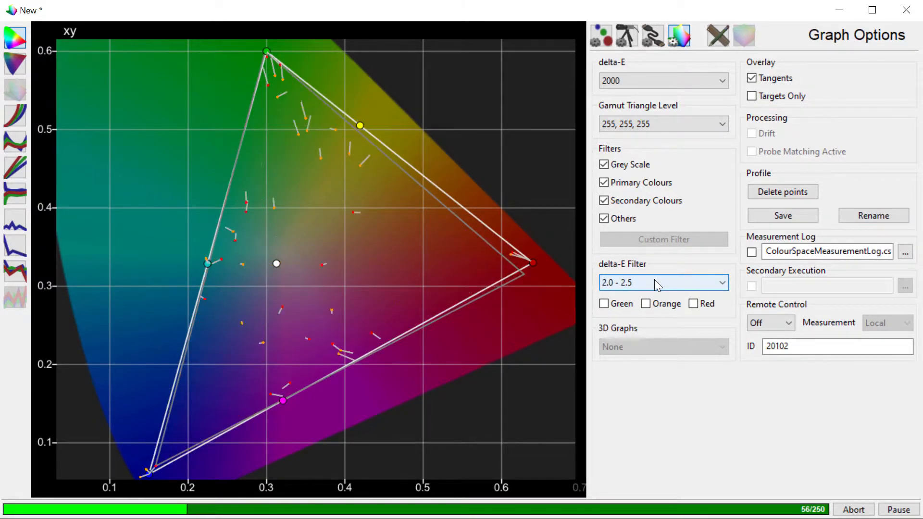
pyautogui.scroll(-1, 655, 283)
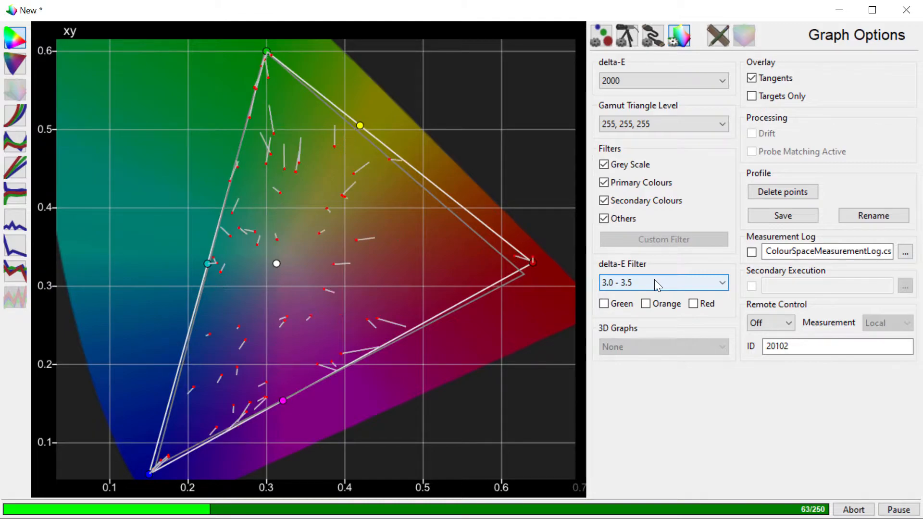
pyautogui.scroll(-1, 655, 283)
pyautogui.scroll(-1, 656, 283)
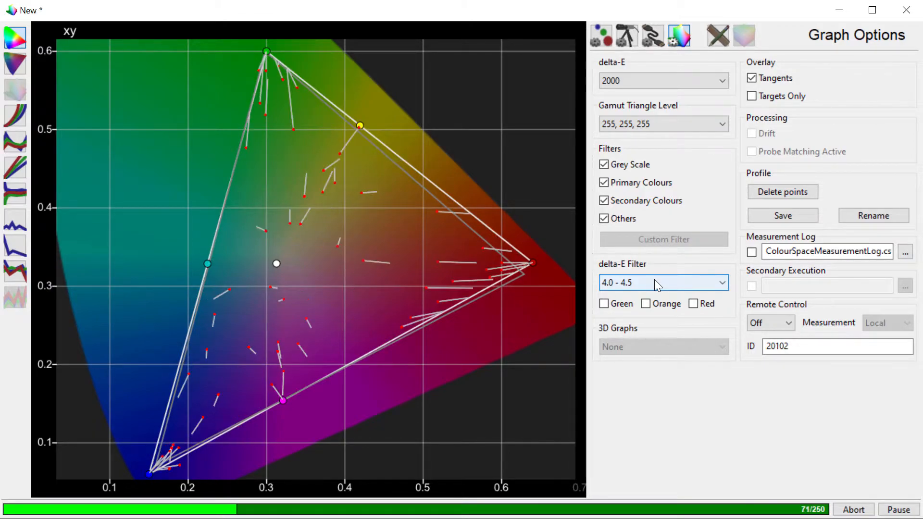
pyautogui.scroll(-1, 656, 282)
pyautogui.scroll(-1, 654, 282)
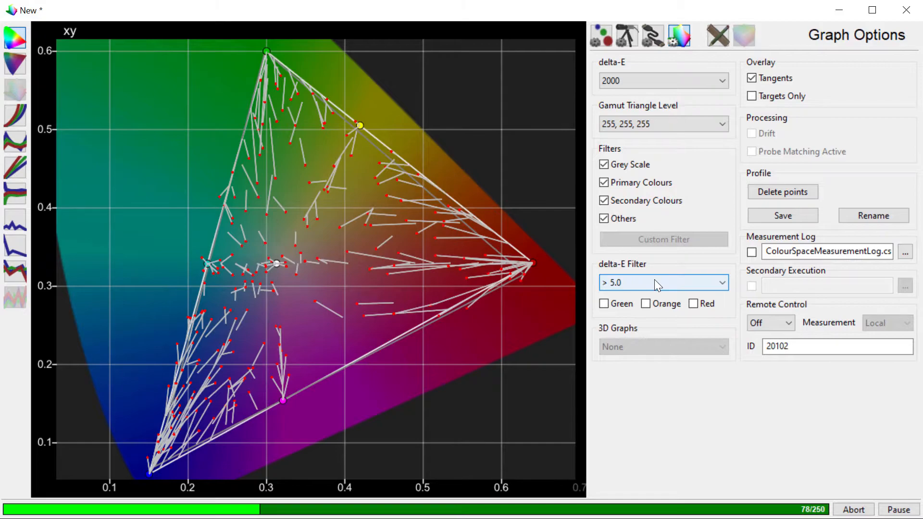
# Filter the chart to delta-E 0.5 - 1.0 and examine the points near the yellow corner of the gamut up close
pyautogui.scroll(11, 654, 283)
pyautogui.scroll(-1, 655, 283)
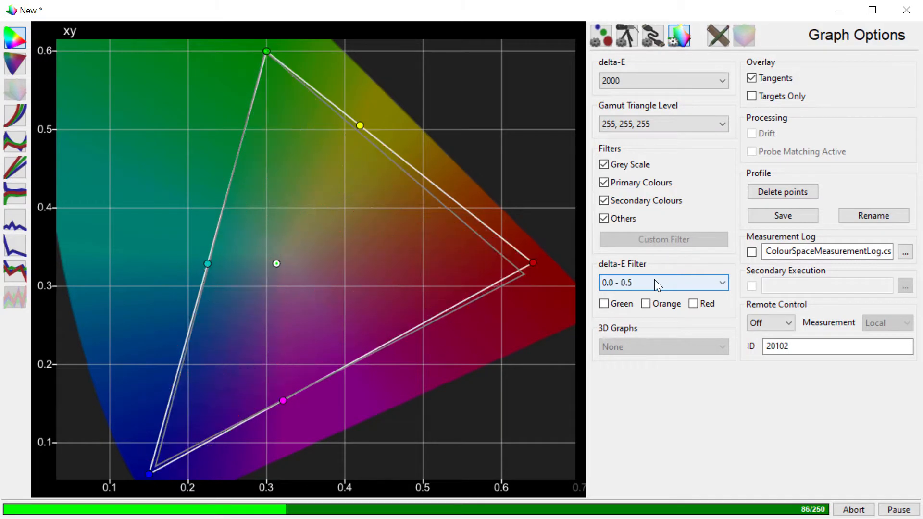
pyautogui.scroll(-1, 656, 278)
pyautogui.scroll(5, 357, 197)
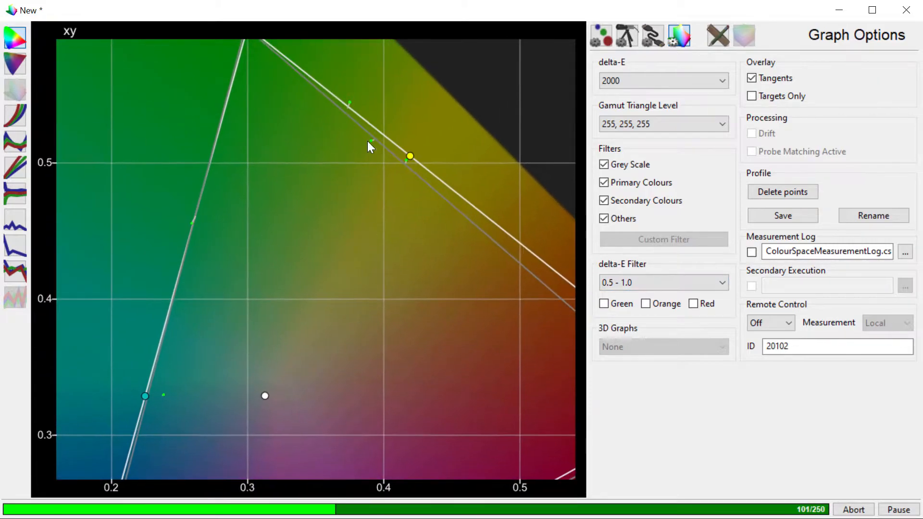
pyautogui.moveTo(379, 117); pyautogui.dragTo(297, 315)
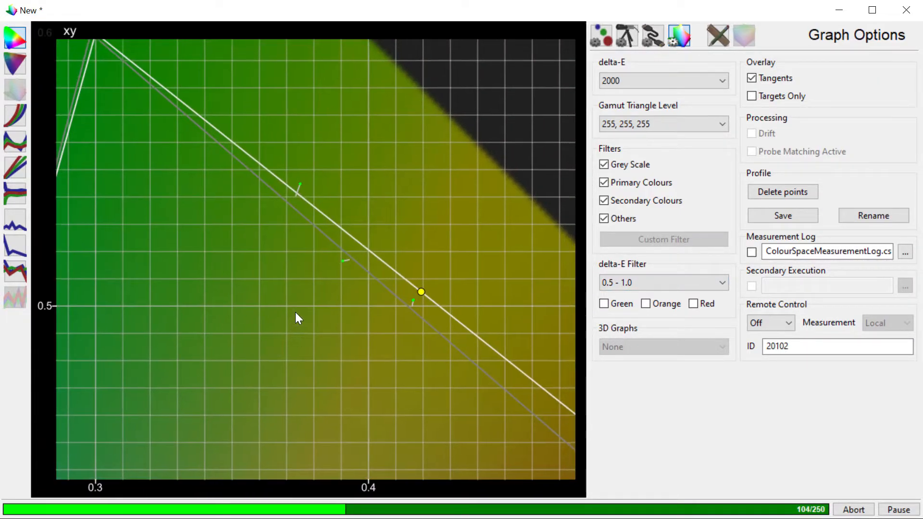
# Reset the delta-E Filter to None and view the whole gamut triangle with its tangents
pyautogui.click(629, 285)
pyautogui.click(625, 295)
pyautogui.scroll(-4, 379, 271)
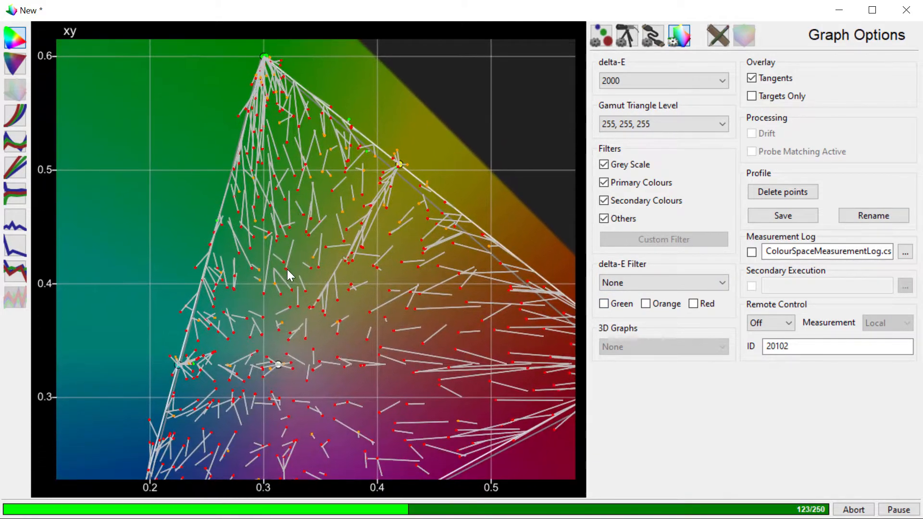
pyautogui.scroll(-1, 296, 288)
pyautogui.scroll(-2, 313, 284)
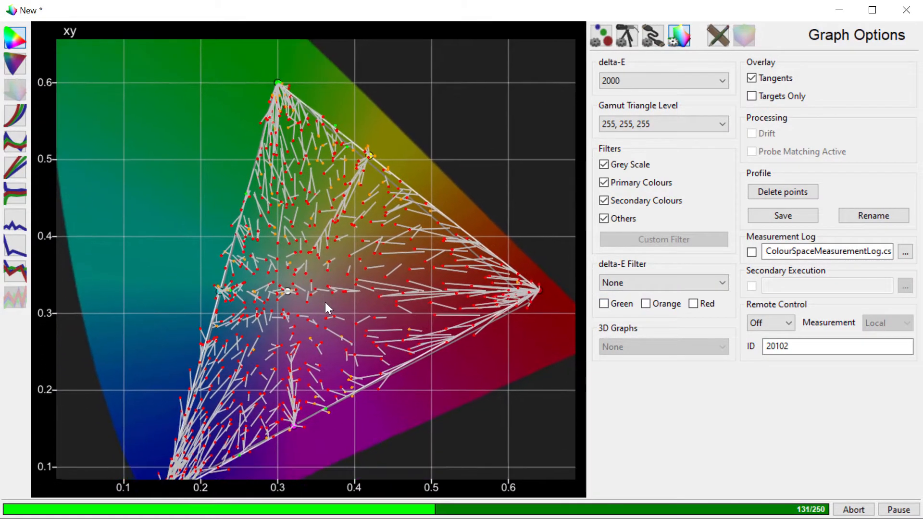
pyautogui.moveTo(316, 265); pyautogui.dragTo(322, 275)
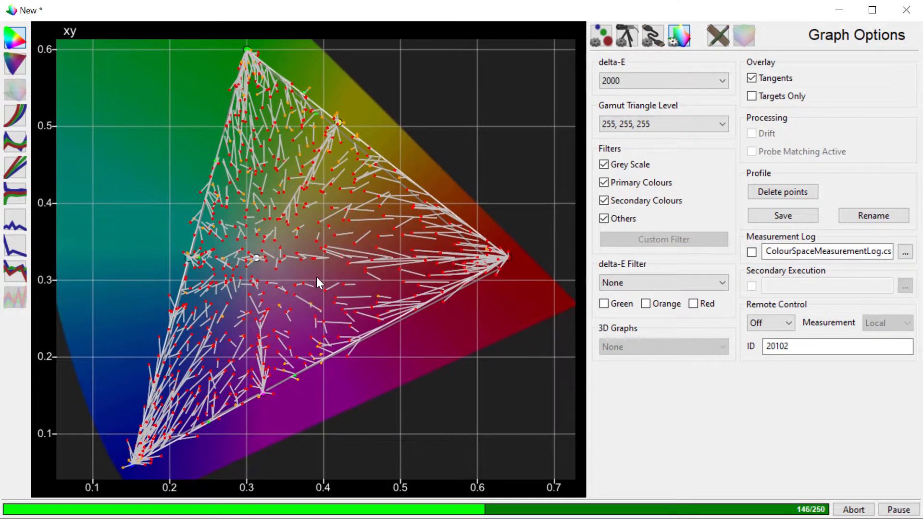
# Switch off the Tangents overlay and briefly isolate the green delta-E points
pyautogui.click(757, 78)
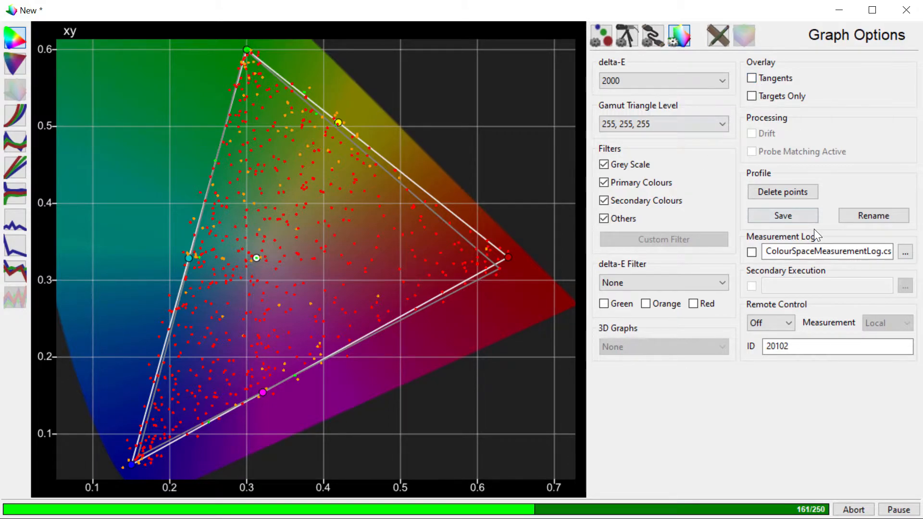
pyautogui.click(604, 304)
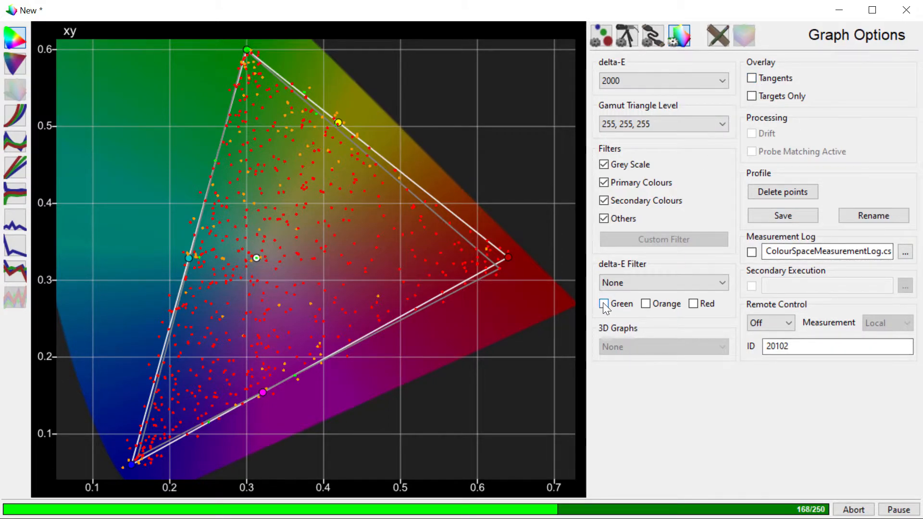
pyautogui.click(604, 305)
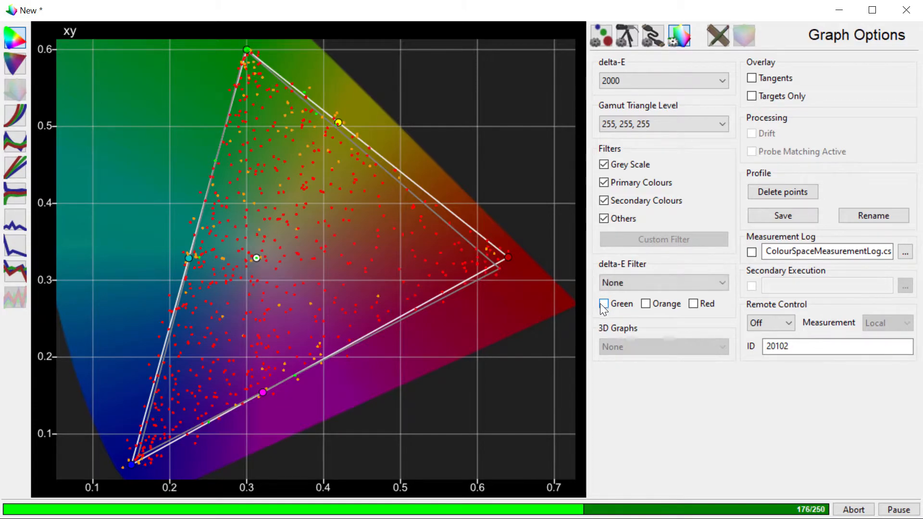
# View the Secondary Colours on their own and restore all the colour filters with the Tangents overlay on
pyautogui.click(604, 219)
pyautogui.click(604, 201)
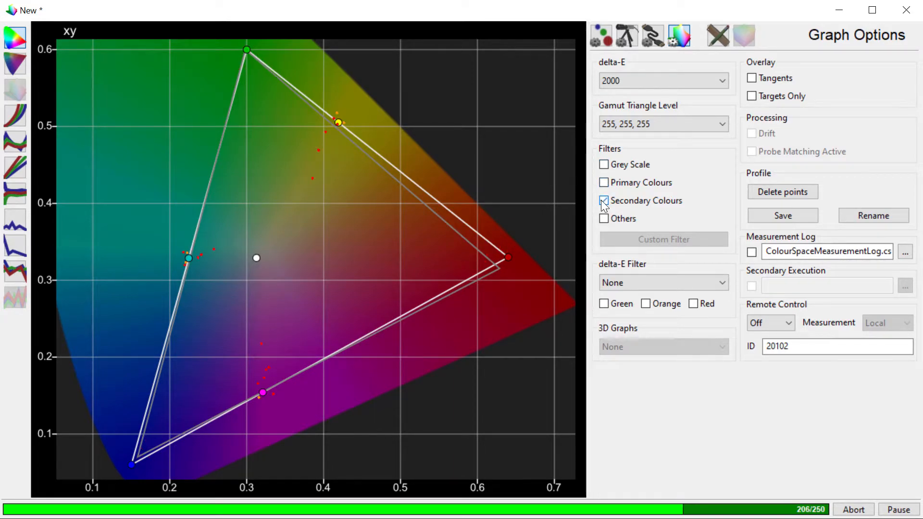
pyautogui.click(605, 218)
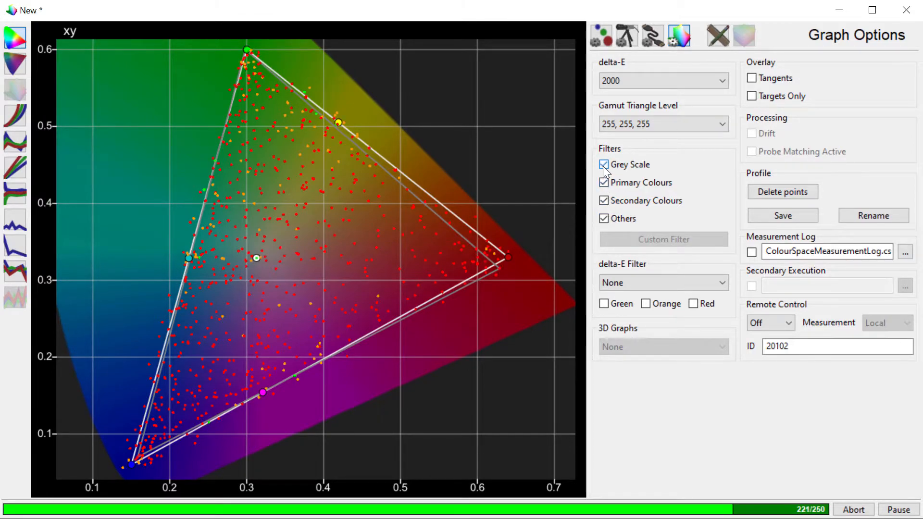
pyautogui.click(752, 79)
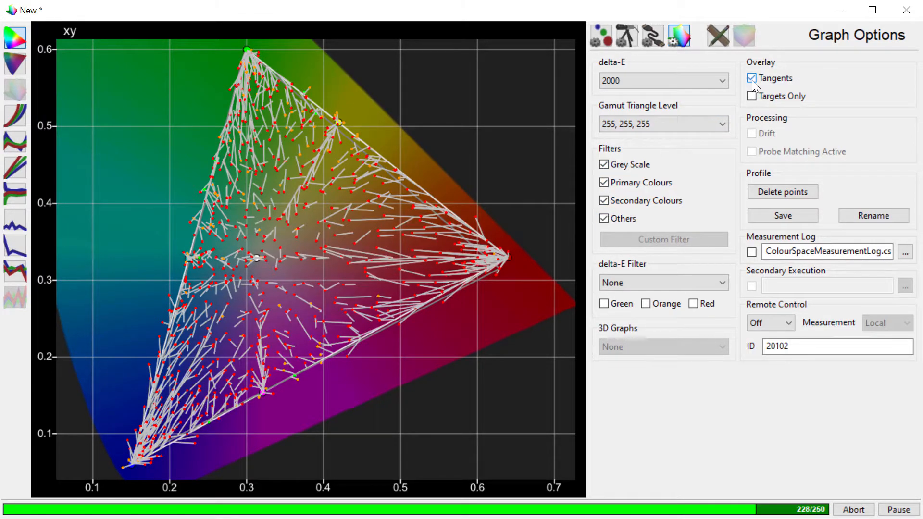
# Import the 10-Point Cube 16-255 (Part 4) presets from CSV and start measuring them
pyautogui.click(712, 39)
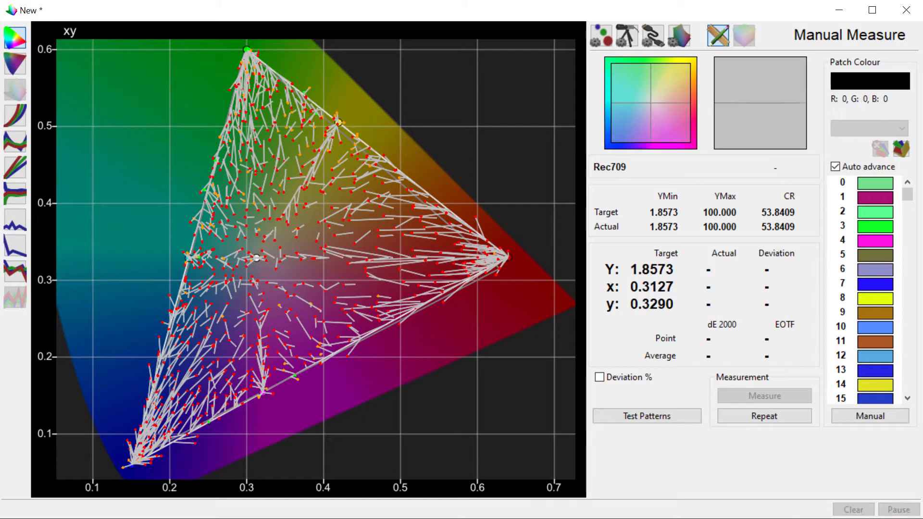
pyautogui.click(902, 149)
pyautogui.click(313, 202)
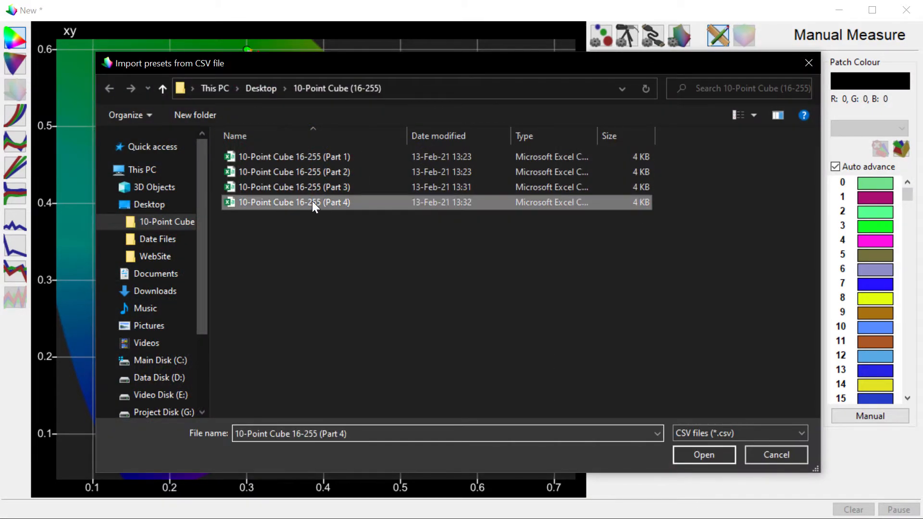
pyautogui.click(705, 456)
pyautogui.click(758, 395)
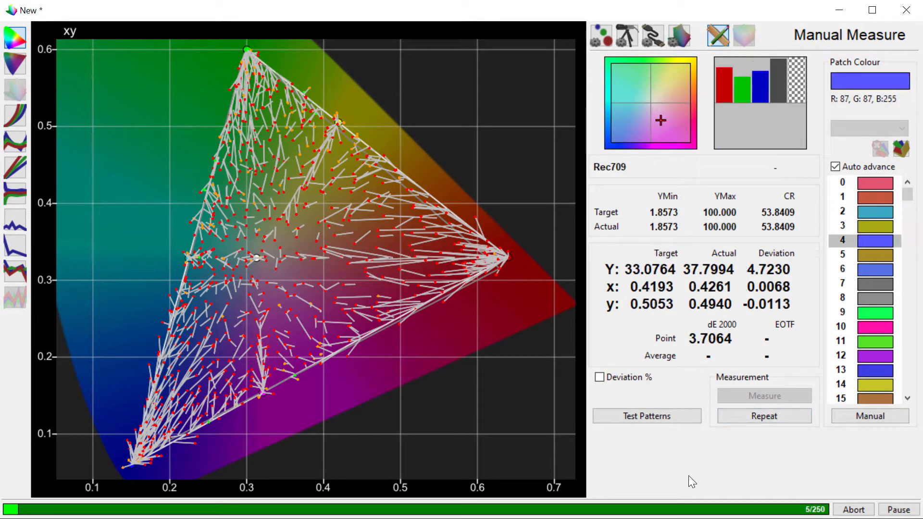
# Switch off the Tangents overlay and examine only the Grey Scale points around the white point
pyautogui.click(678, 32)
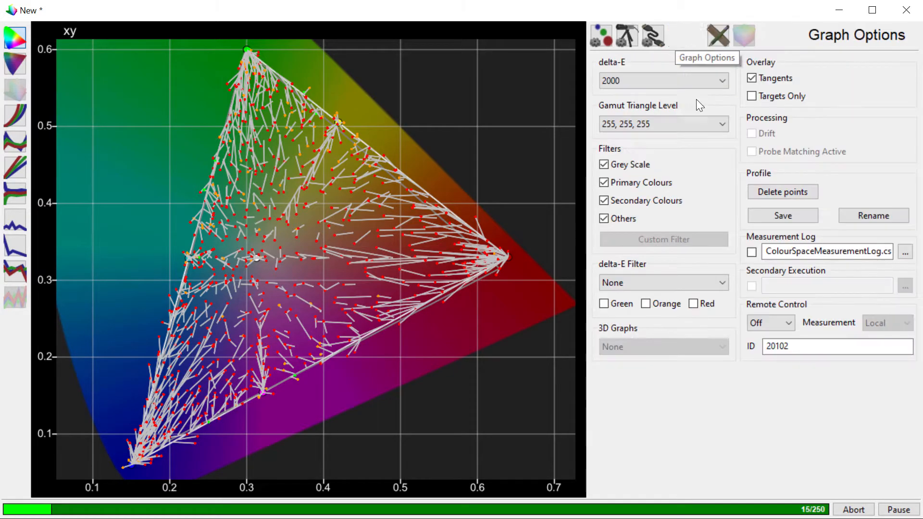
pyautogui.click(752, 78)
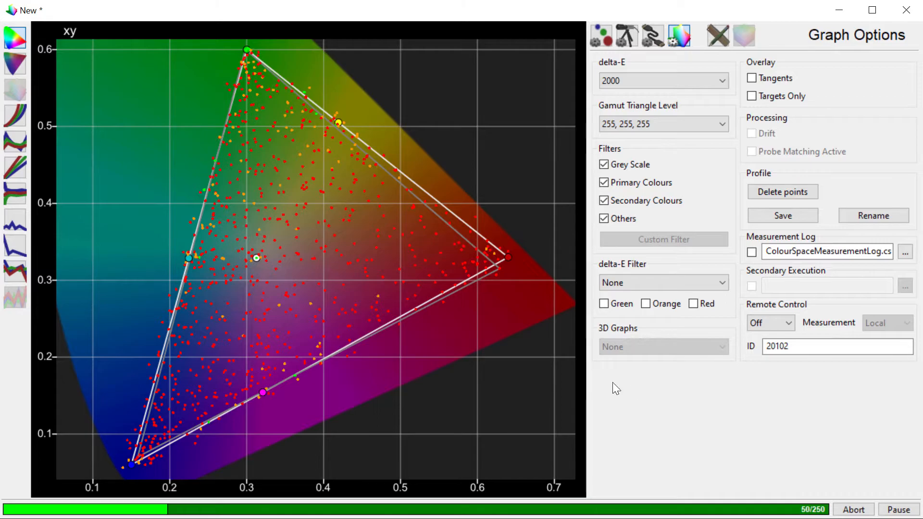
pyautogui.scroll(3, 269, 247)
pyautogui.scroll(5, 345, 255)
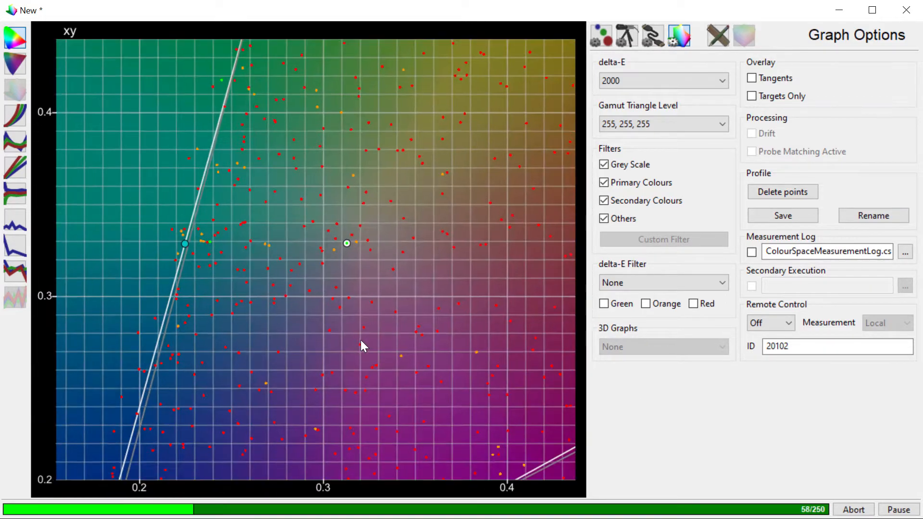
pyautogui.click(604, 183)
pyautogui.click(604, 201)
pyautogui.click(605, 218)
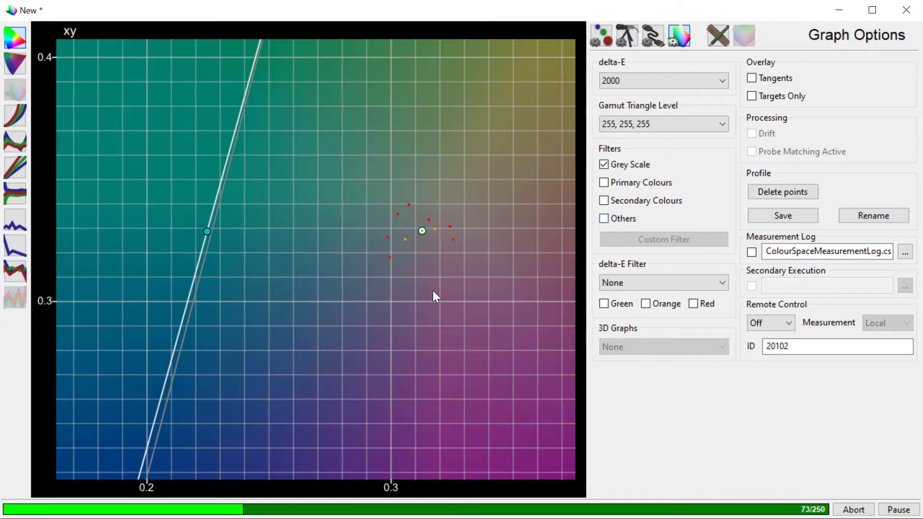
# Switch on the Tangents overlay and view the green, orange and red grey-scale points separately
pyautogui.click(753, 78)
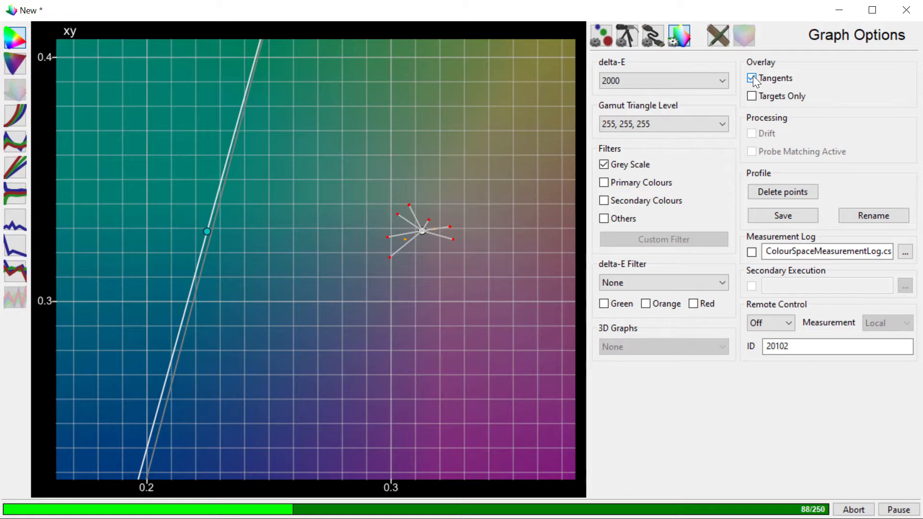
pyautogui.click(605, 305)
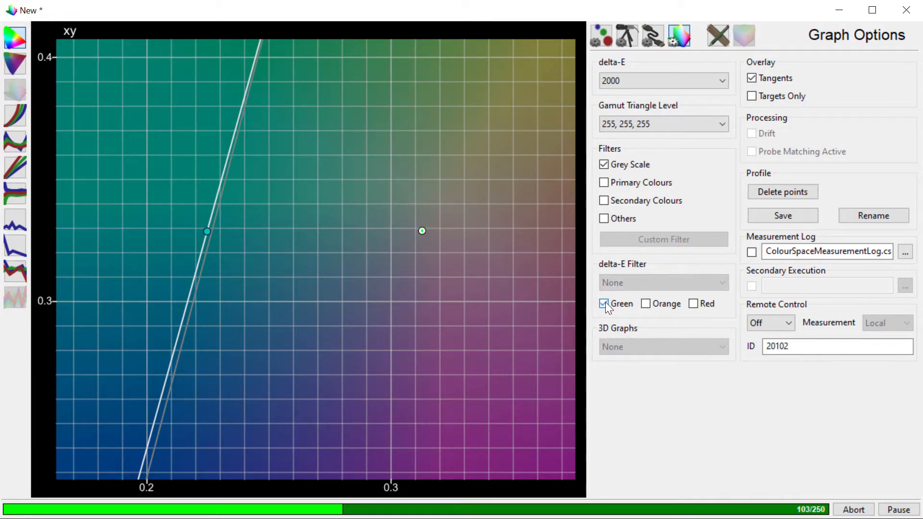
pyautogui.click(605, 305)
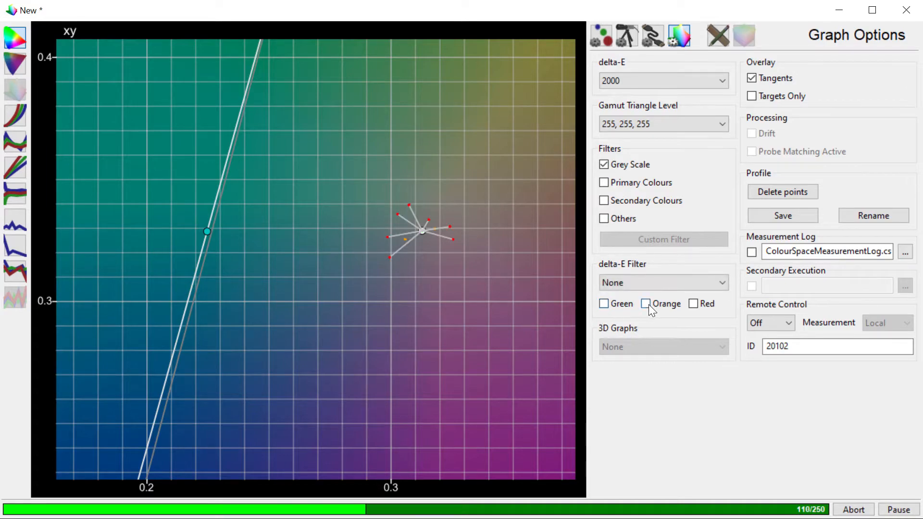
pyautogui.click(648, 305)
pyautogui.click(647, 305)
pyautogui.click(695, 304)
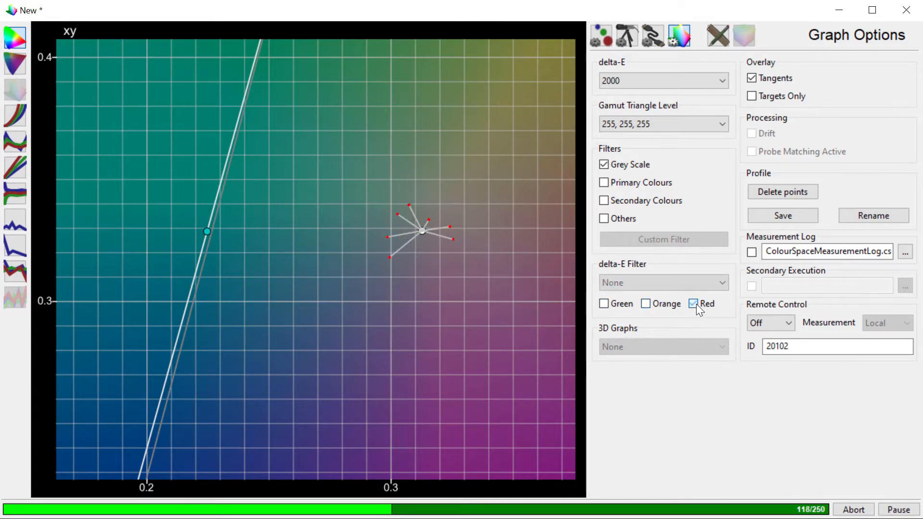
pyautogui.click(695, 303)
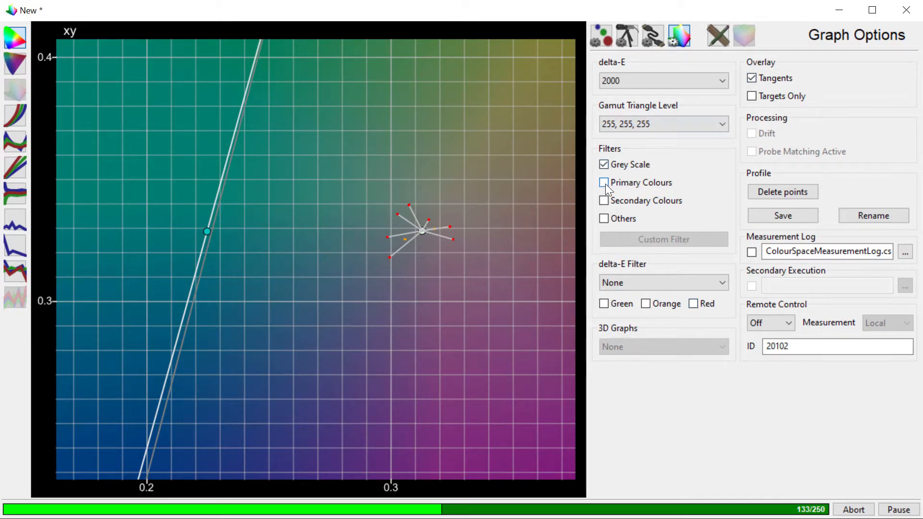
# Restore the Primary Colours, Secondary Colours and Others filters and view the full gamut triangle
pyautogui.click(604, 200)
pyautogui.click(604, 218)
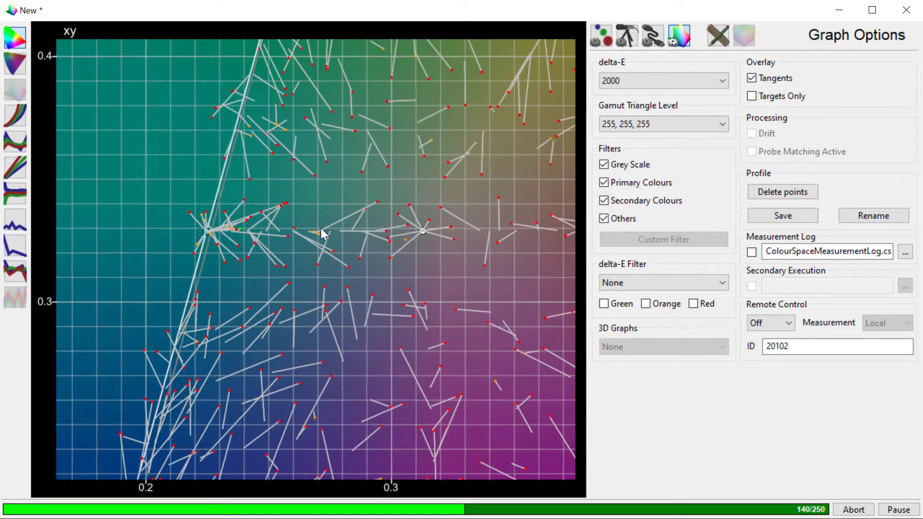
pyautogui.scroll(-8, 370, 291)
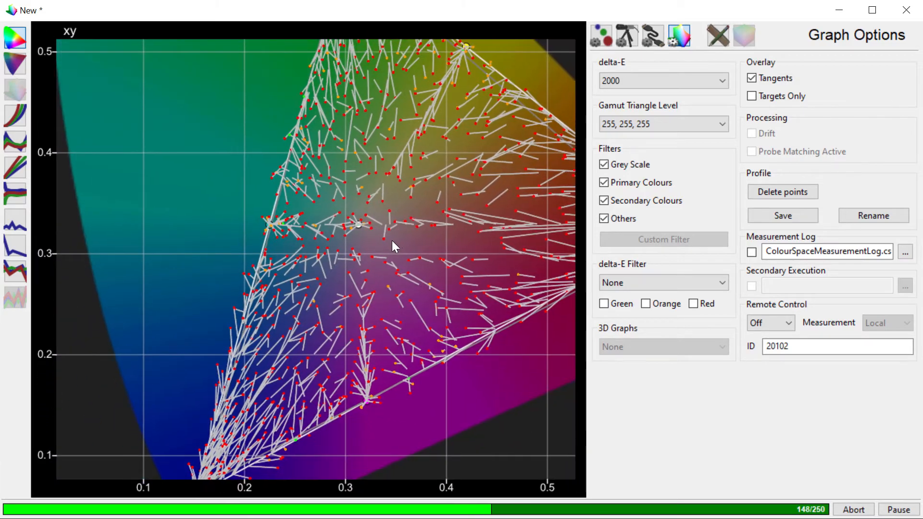
pyautogui.scroll(-3, 358, 260)
pyautogui.scroll(1, 346, 231)
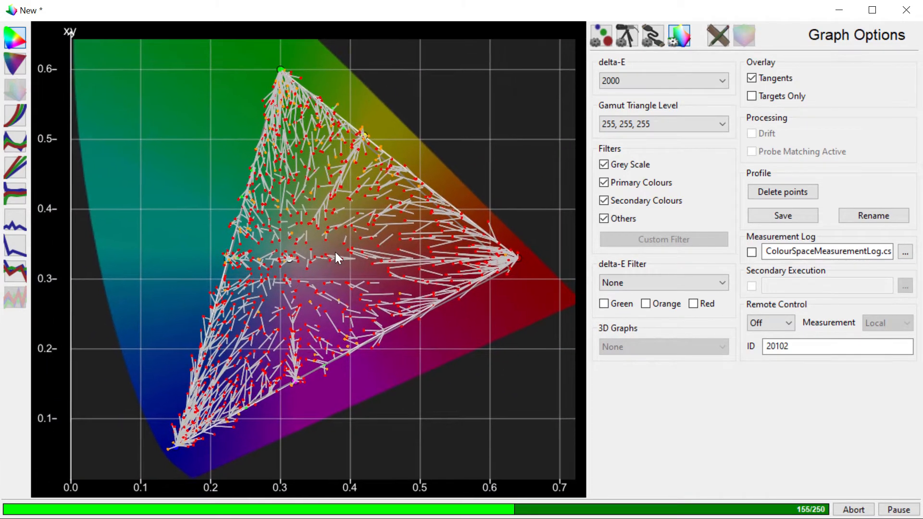
# Check the delta-E distribution graph, then return to the xy graph and view the full gamut triangle
pyautogui.scroll(1, 339, 269)
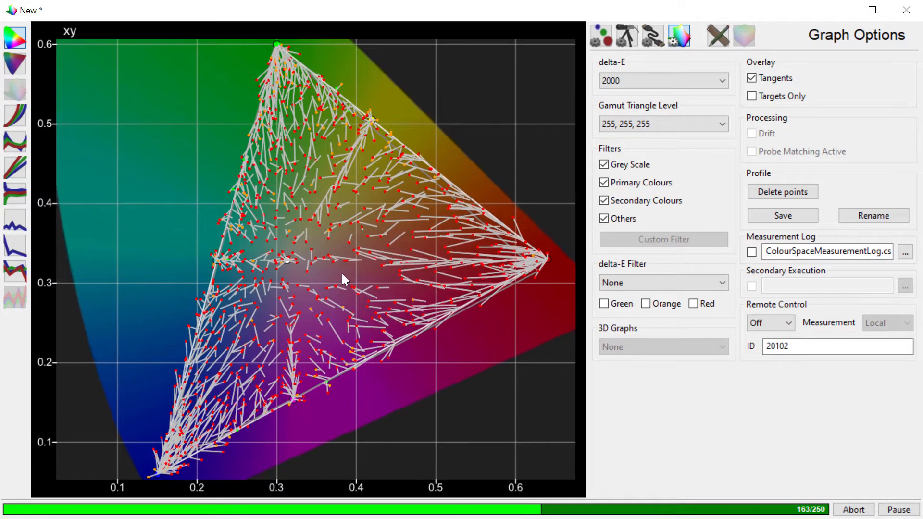
pyautogui.moveTo(342, 269); pyautogui.dragTo(331, 267)
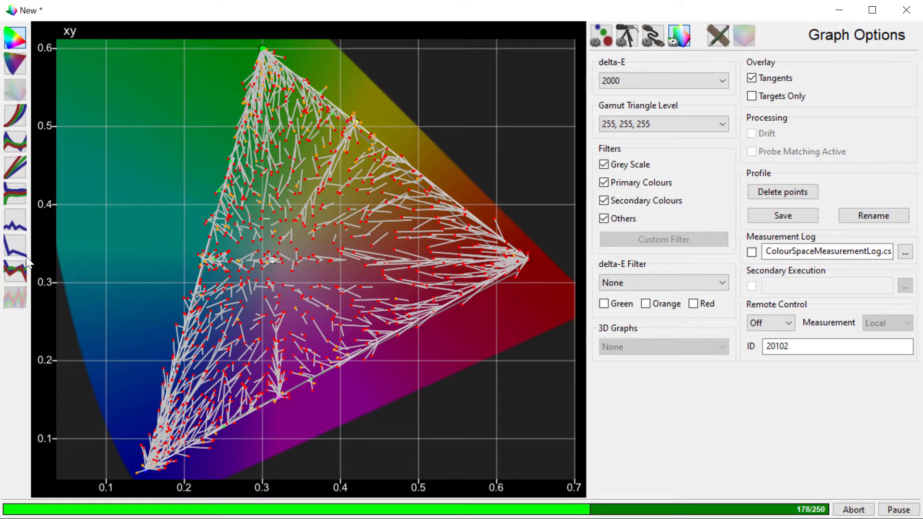
pyautogui.click(16, 249)
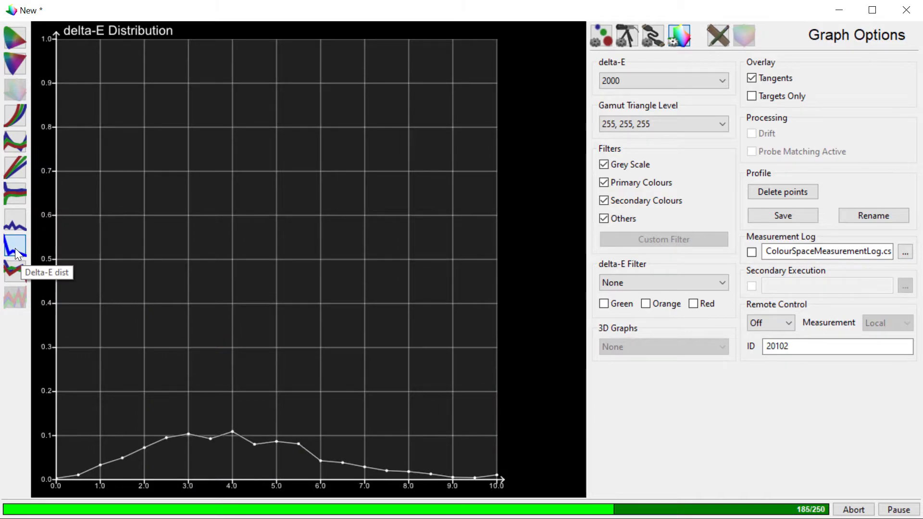
pyautogui.click(14, 39)
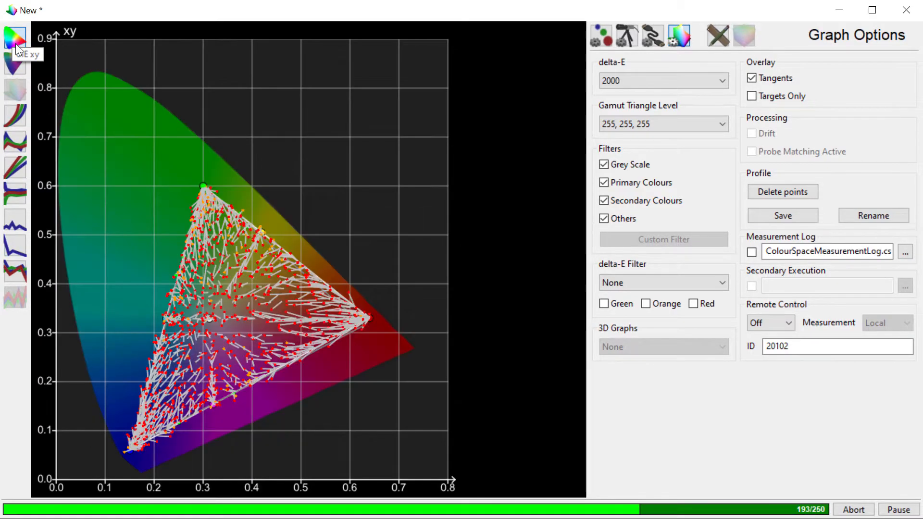
pyautogui.scroll(5, 316, 337)
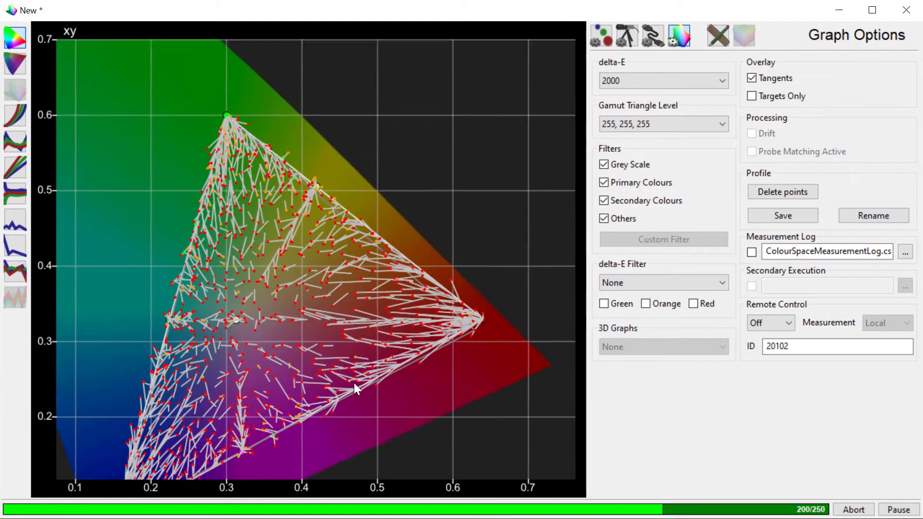
pyautogui.moveTo(373, 296); pyautogui.dragTo(374, 290)
pyautogui.scroll(1, 377, 289)
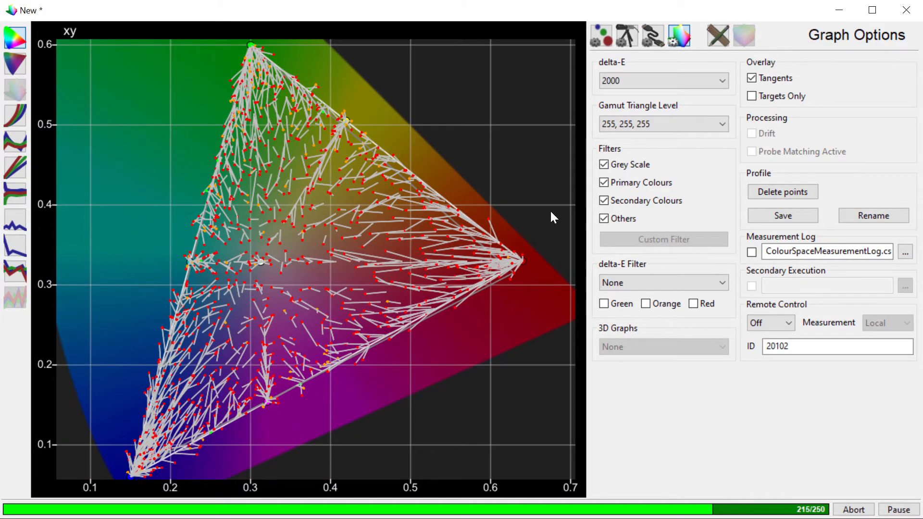
# Switch off the Tangents overlay, check the Manual Measure page and return to Graph Options
pyautogui.click(752, 78)
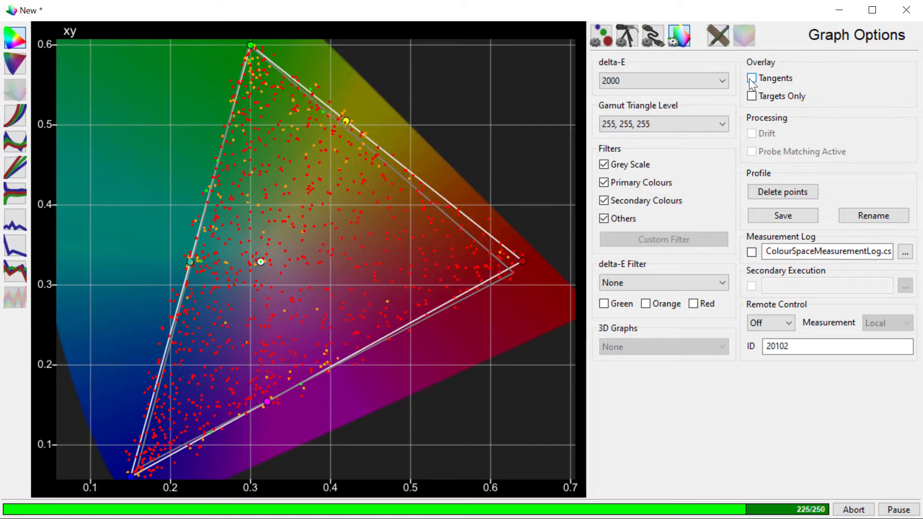
pyautogui.click(720, 32)
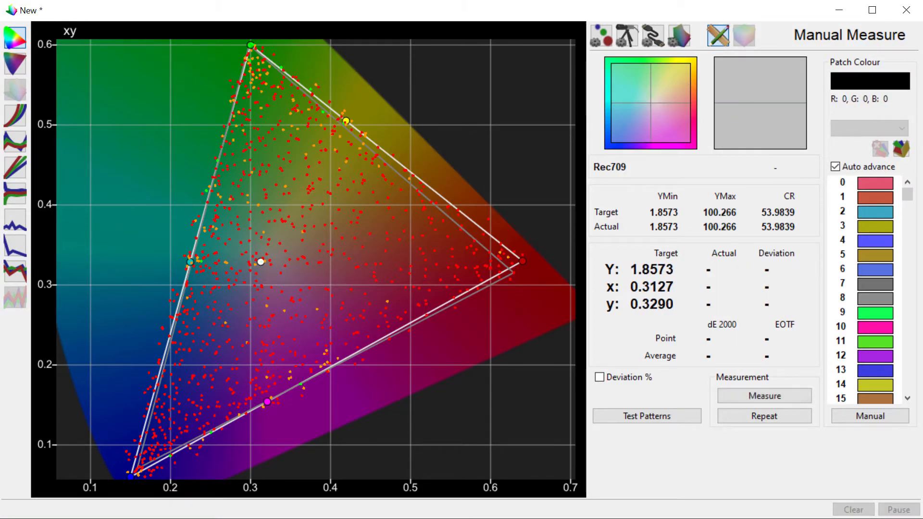
pyautogui.click(681, 33)
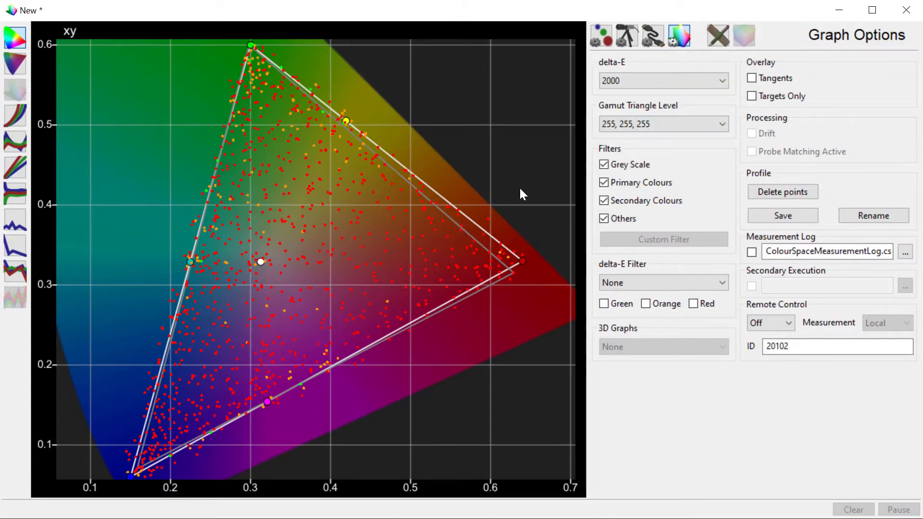
# Hide the Primary Colours, Secondary Colours and Others points and examine the Grey Scale points around the white point
pyautogui.click(604, 183)
pyautogui.click(604, 201)
pyautogui.click(604, 218)
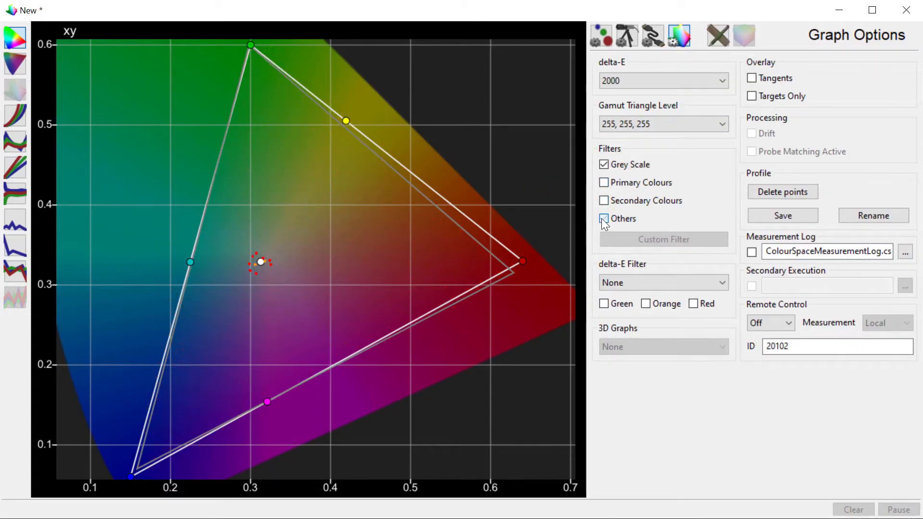
pyautogui.scroll(5, 281, 260)
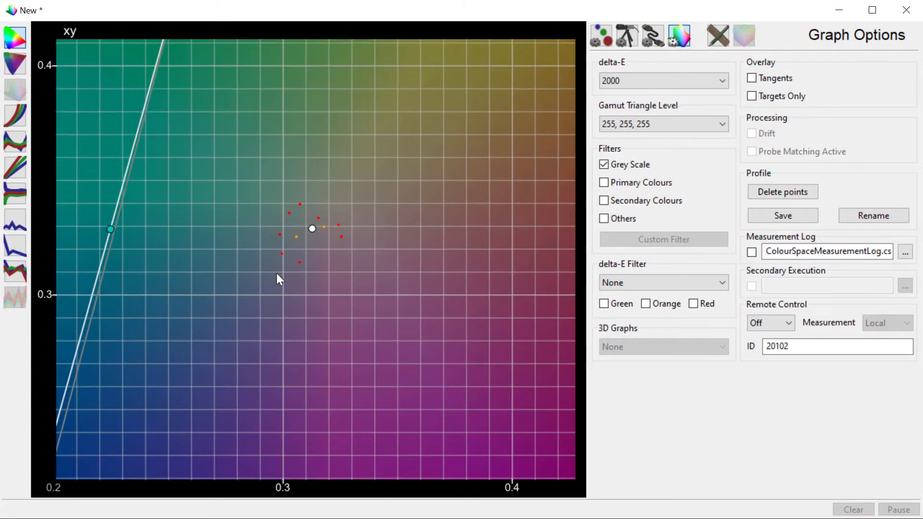
pyautogui.moveTo(279, 278); pyautogui.dragTo(293, 260)
pyautogui.scroll(3, 284, 327)
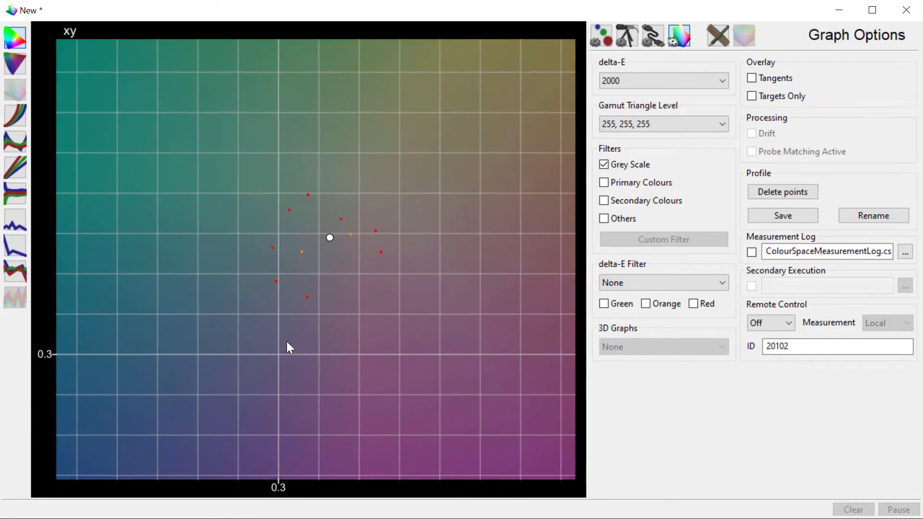
# Inspect the point information of the orange 016 grey point and the red grey point just above the white point
pyautogui.click(302, 251)
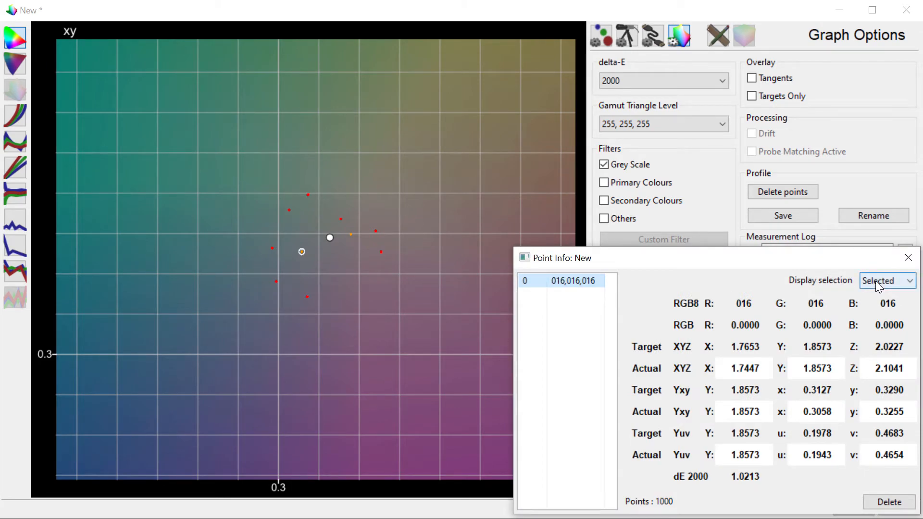
pyautogui.click(339, 218)
pyautogui.click(340, 219)
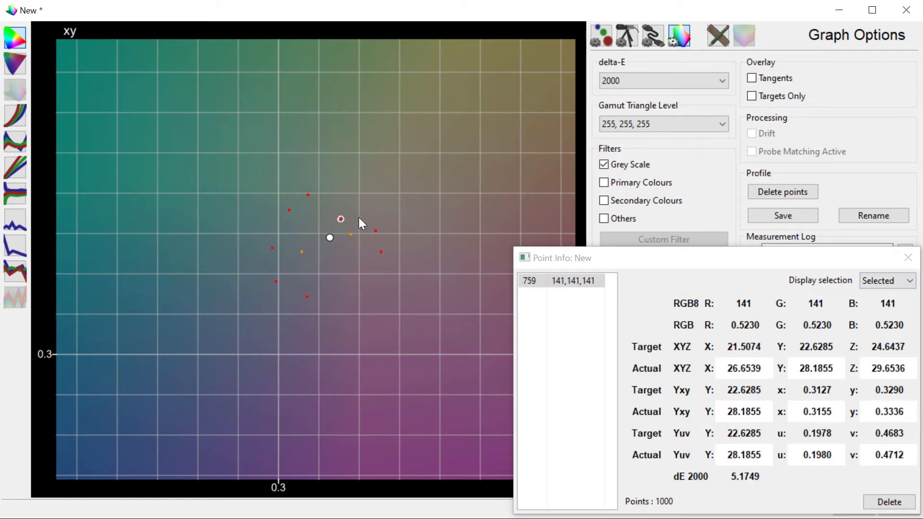
# Set the point information's display selection to Displayed and step through the grey points from 255,255,255 to 016,016,016
pyautogui.click(896, 281)
pyautogui.click(879, 304)
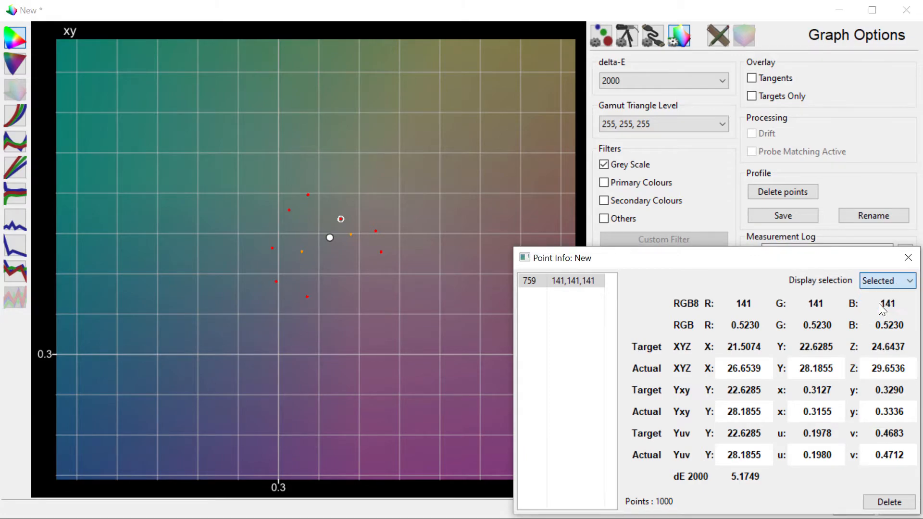
pyautogui.click(559, 405)
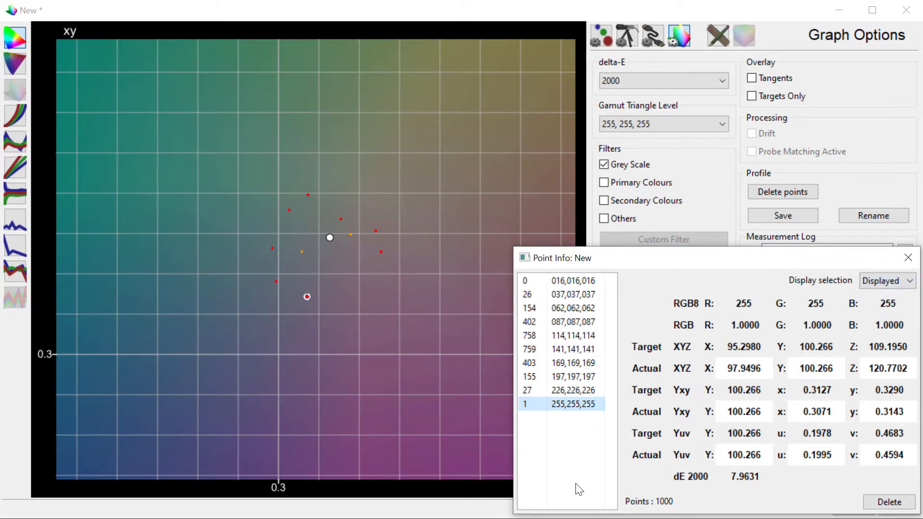
pyautogui.press('Up')
pyautogui.press('Up')
pyautogui.press('Up')
pyautogui.press('Up')
pyautogui.press('Up')
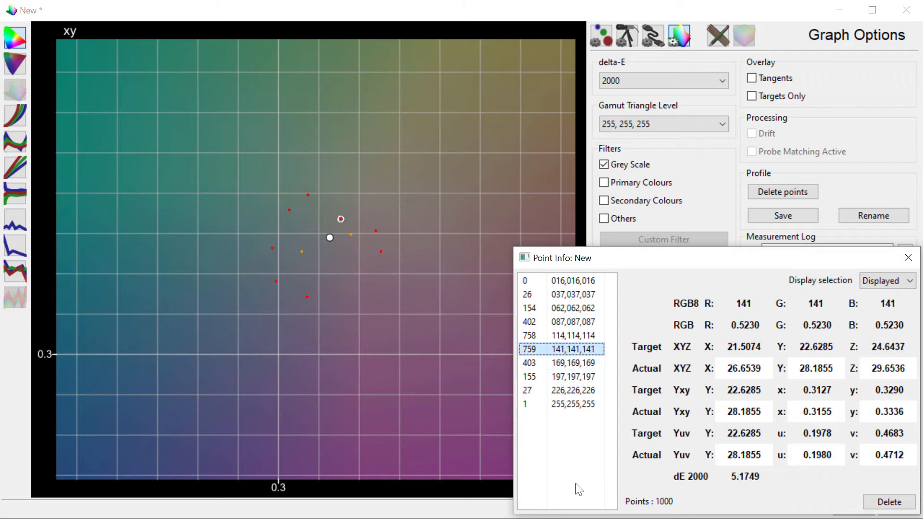
pyautogui.press('Up')
pyautogui.press('Up')
pyautogui.press('Up')
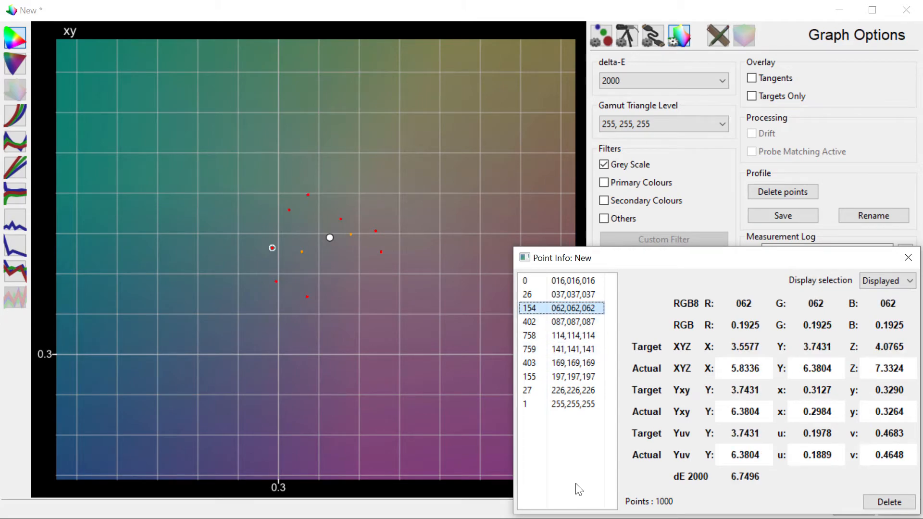
pyautogui.press('Up')
# Restore the Secondary Colours, Primary Colours and Others filters and inspect a measured point near the cyan secondary
pyautogui.click(604, 200)
pyautogui.click(604, 183)
pyautogui.click(604, 219)
pyautogui.scroll(-5, 394, 252)
pyautogui.scroll(3, 151, 270)
pyautogui.moveTo(151, 269); pyautogui.dragTo(298, 227)
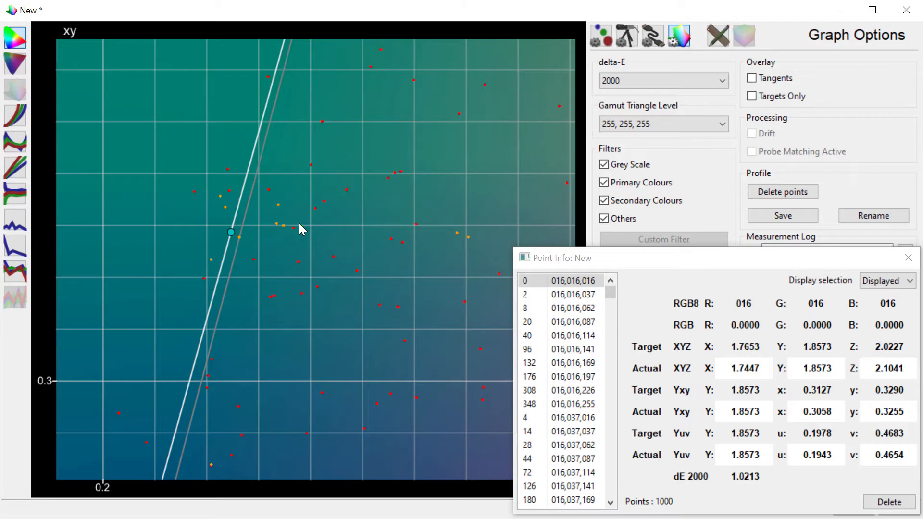
pyautogui.click(300, 225)
# Switch on the Tangents overlay and inspect the outlying red point beyond the green-cyan edge of the gamut triangle
pyautogui.scroll(1, 324, 320)
pyautogui.scroll(-3, 327, 344)
pyautogui.click(752, 80)
pyautogui.scroll(-3, 330, 237)
pyautogui.scroll(15, 283, 260)
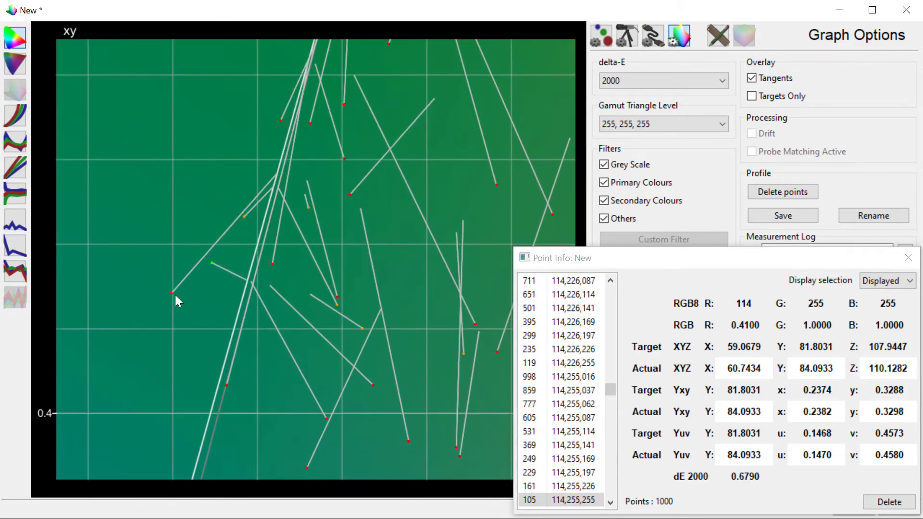
pyautogui.click(171, 294)
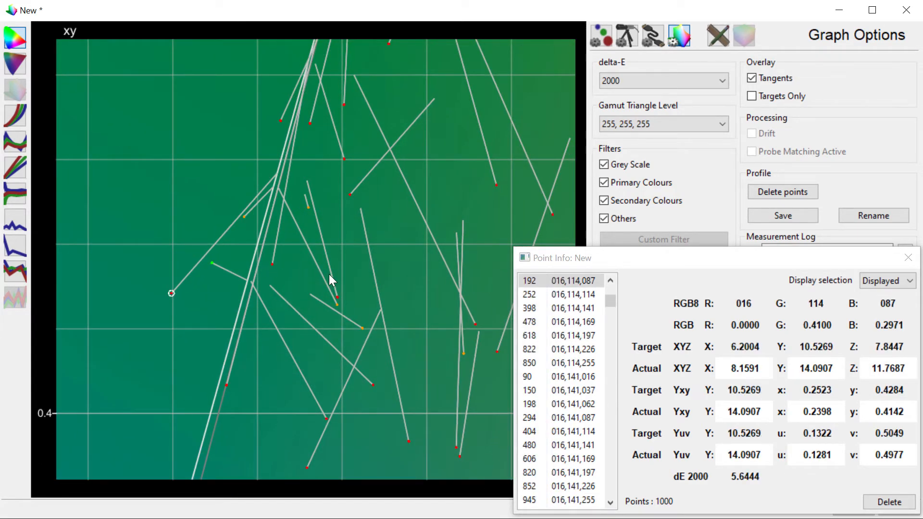
# Inspect the outlying point beside the green primary, outside the green-yellow edge, and view the whole gamut again
pyautogui.scroll(-3, 329, 279)
pyautogui.scroll(-3, 337, 288)
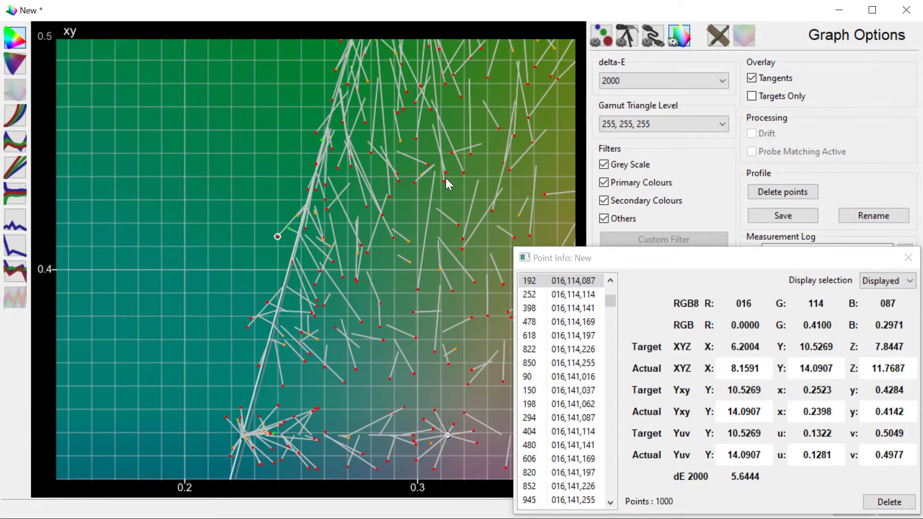
pyautogui.scroll(3, 409, 202)
pyautogui.scroll(-3, 289, 169)
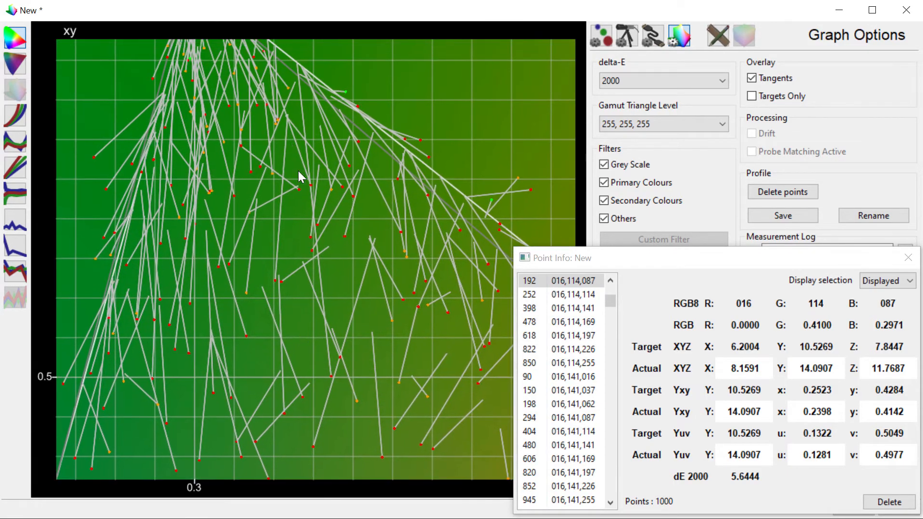
pyautogui.click(339, 211)
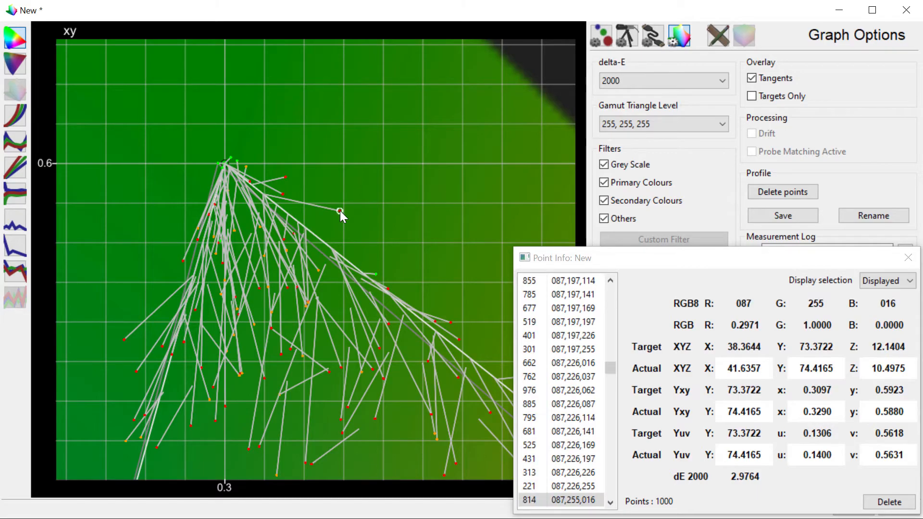
pyautogui.scroll(3, 351, 229)
pyautogui.scroll(-5, 348, 267)
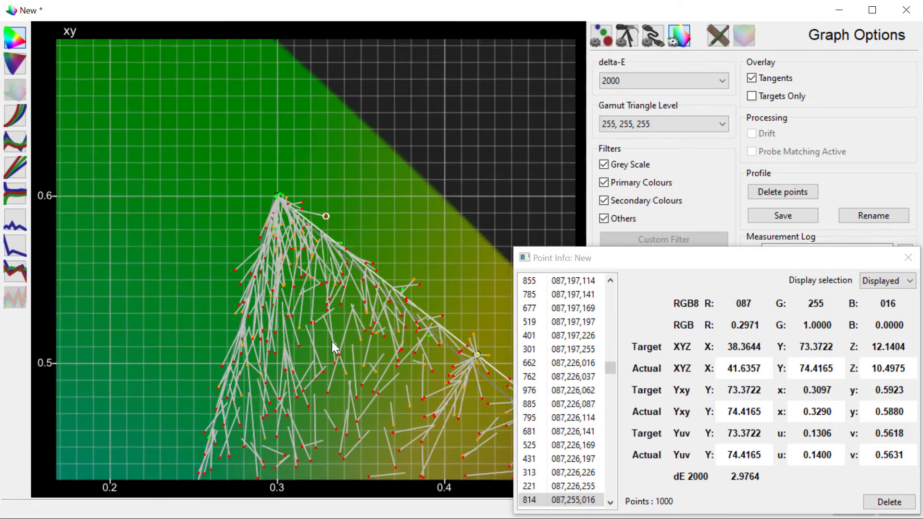
pyautogui.scroll(-3, 328, 299)
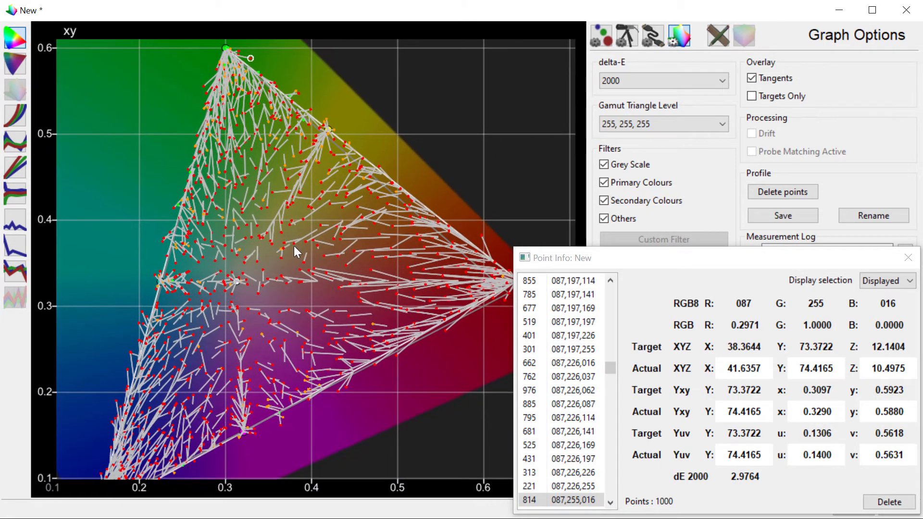
# Set the point information's display selection to Selected and inspect a red point between the white point and the red primary
pyautogui.click(878, 282)
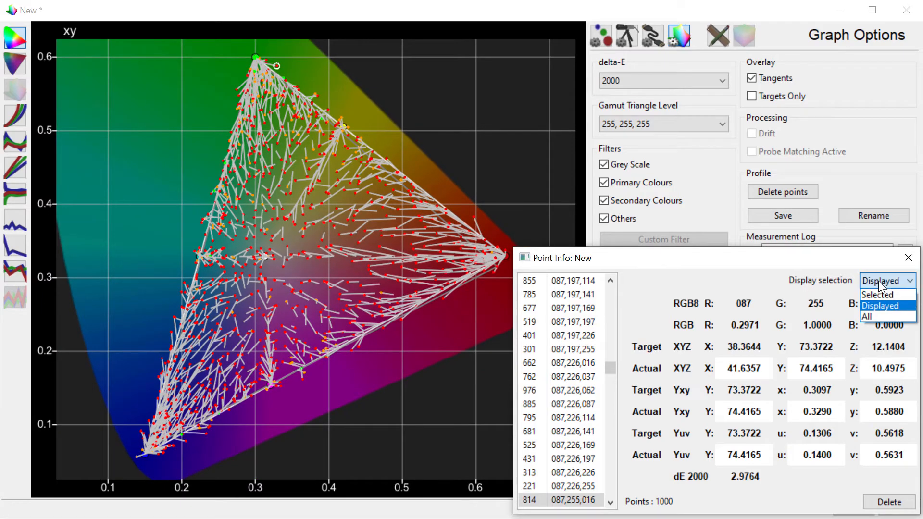
pyautogui.click(871, 296)
pyautogui.click(295, 273)
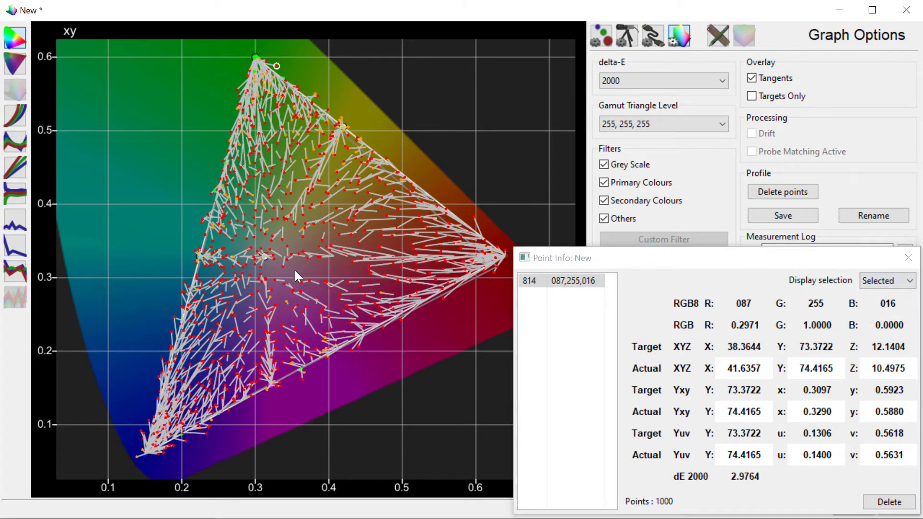
pyautogui.scroll(5, 298, 273)
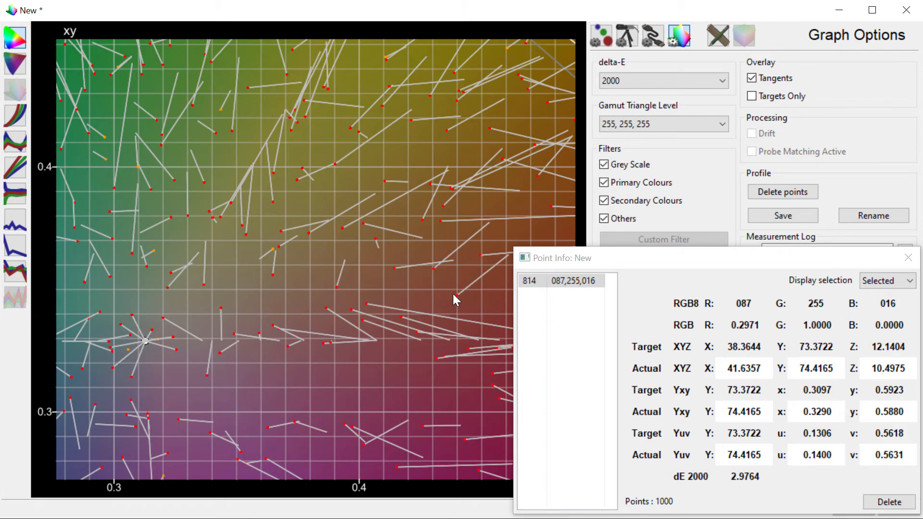
pyautogui.click(454, 294)
pyautogui.scroll(1, 370, 233)
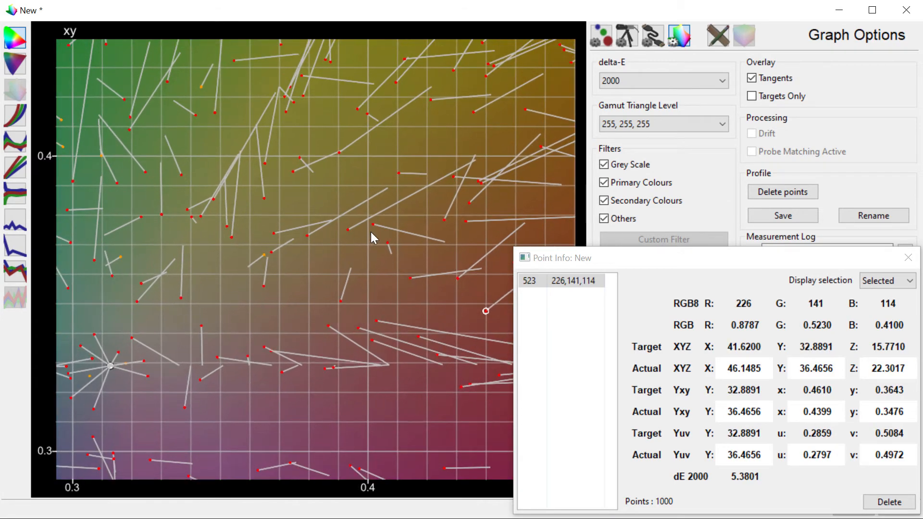
# Inspect an orange point near the yellow-red edge of the gamut triangle and close the point information
pyautogui.moveTo(370, 232); pyautogui.dragTo(186, 334)
pyautogui.scroll(-2, 264, 309)
pyautogui.scroll(2, 264, 406)
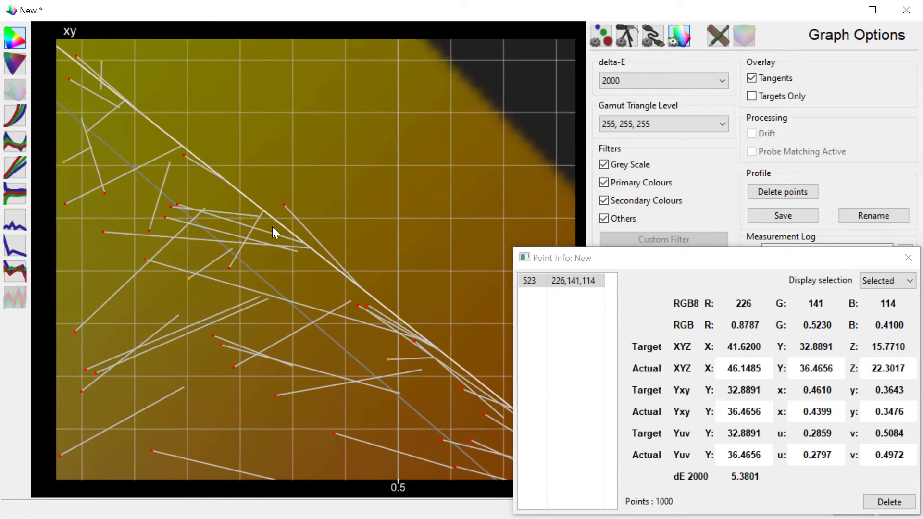
pyautogui.click(189, 279)
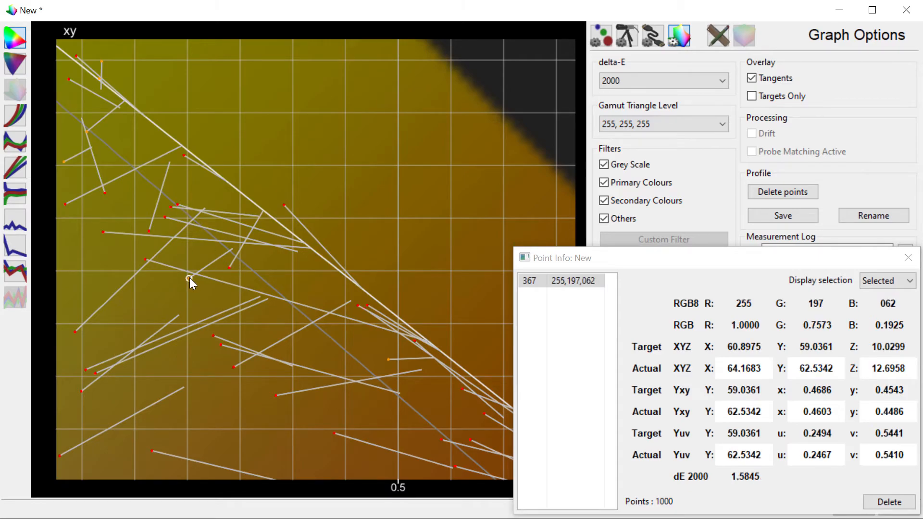
pyautogui.click(908, 258)
# View the full gamut triangle and filter the graph to only the green delta-E points
pyautogui.scroll(-3, 319, 212)
pyautogui.scroll(-6, 230, 287)
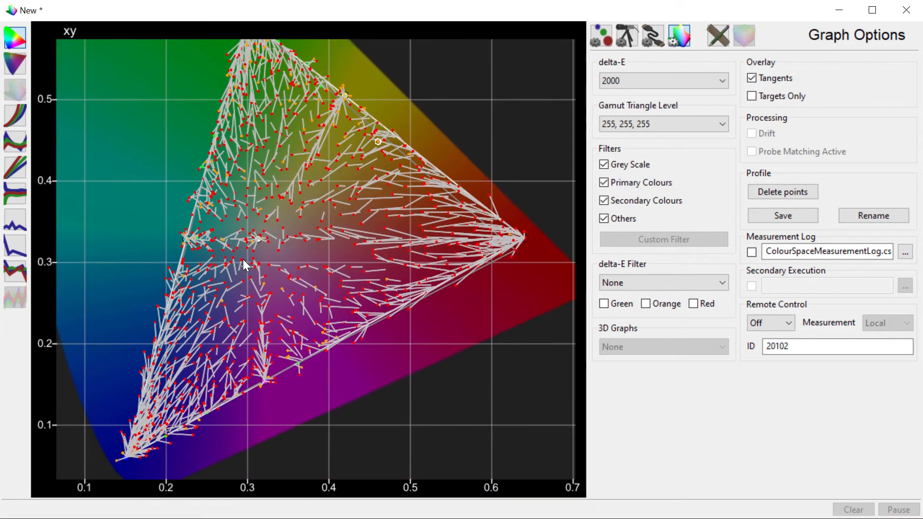
pyautogui.scroll(-1, 246, 307)
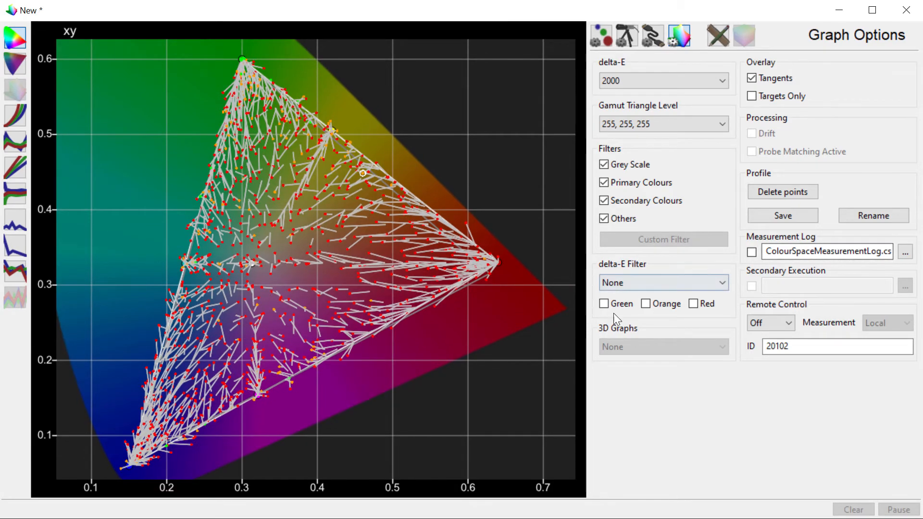
pyautogui.click(604, 304)
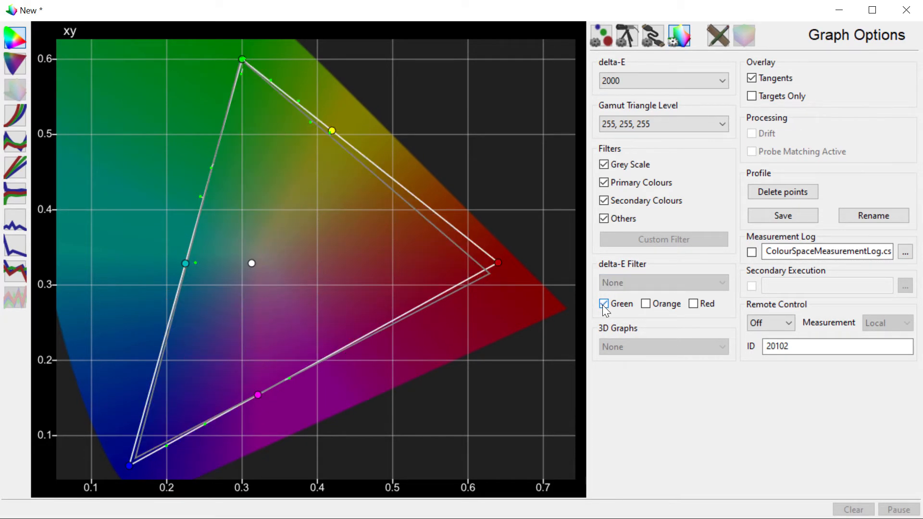
# View only the orange delta-E points, view only the red ones, and clear the delta-E colour filters
pyautogui.click(604, 304)
pyautogui.click(646, 304)
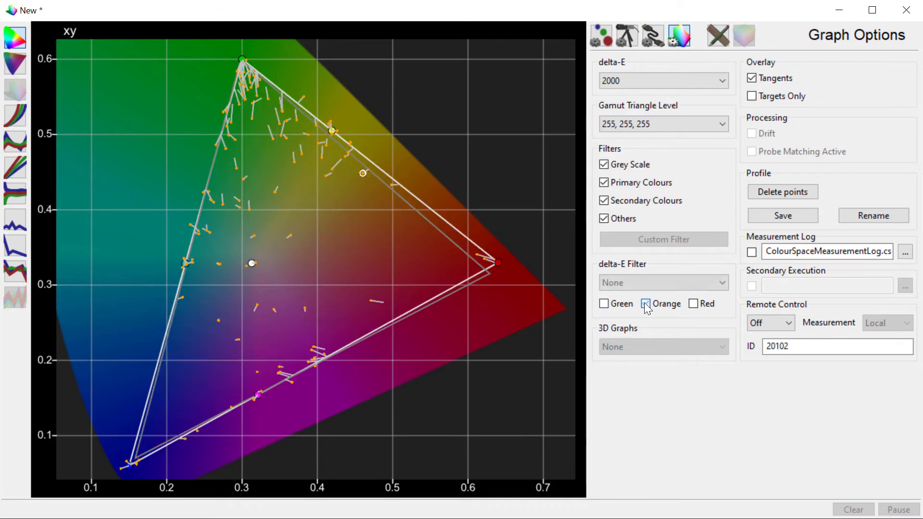
pyautogui.click(646, 304)
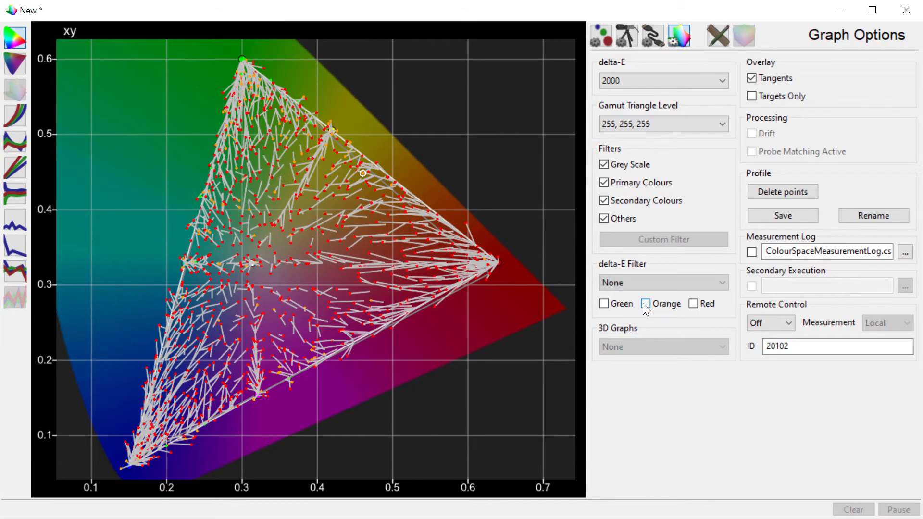
pyautogui.click(693, 304)
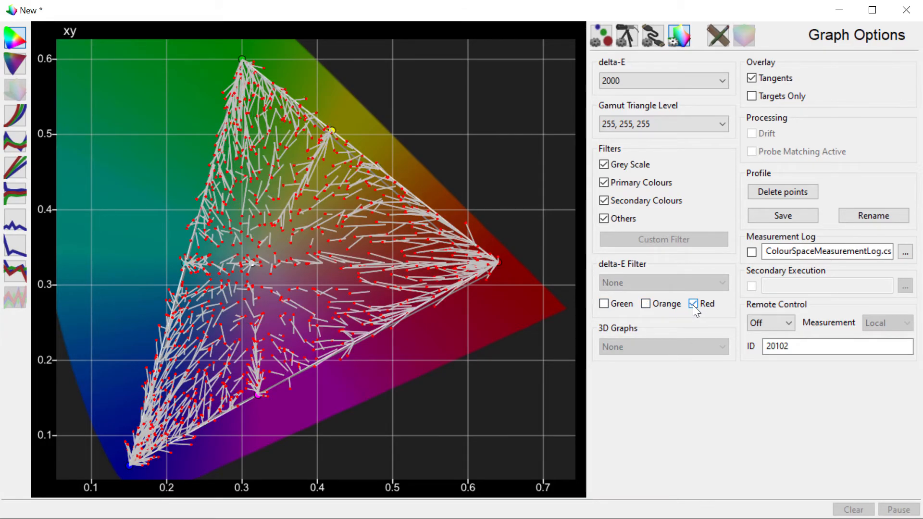
pyautogui.click(693, 304)
# Set the delta-E filter to > 5.0 to show only the points with the largest errors
pyautogui.click(684, 284)
pyautogui.click(684, 284)
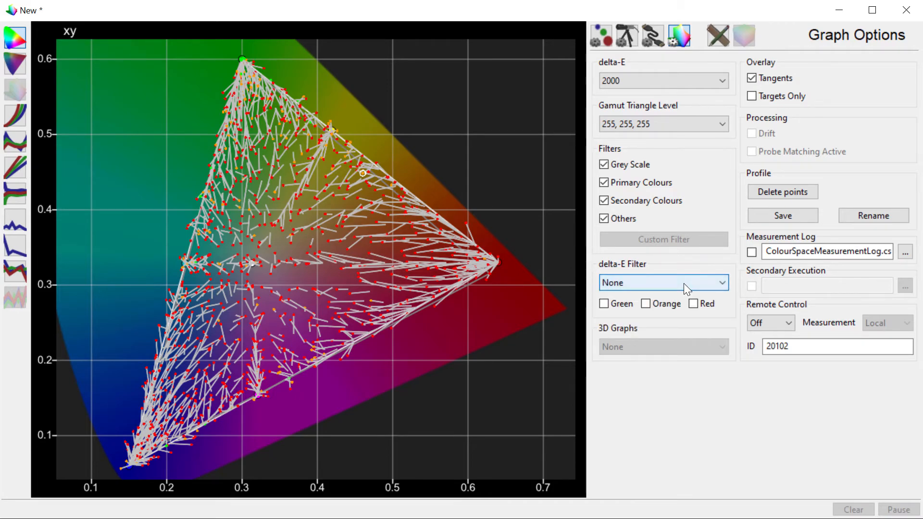
pyautogui.scroll(-4, 684, 284)
pyautogui.scroll(-4, 684, 284)
pyautogui.scroll(-3, 684, 284)
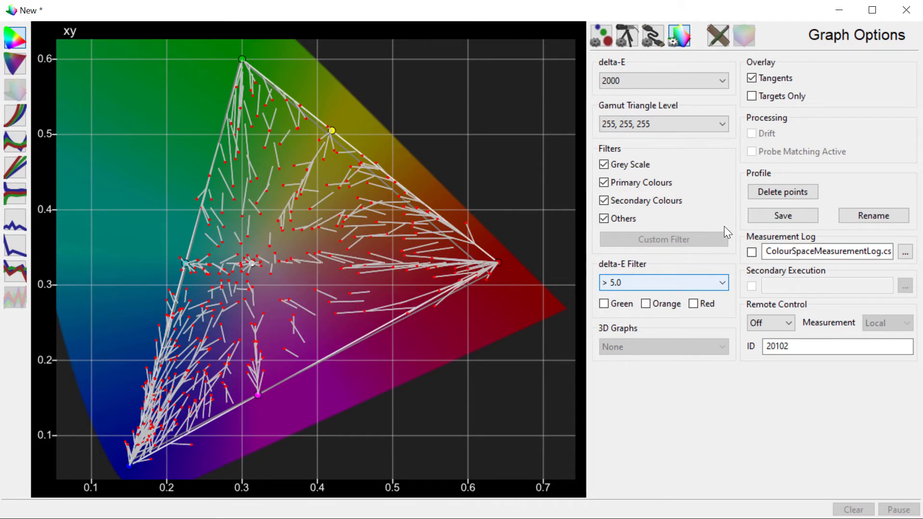
# Turn off the Tangents overlay and step the delta-E filter through 3.0 - 3.5 to None
pyautogui.click(752, 78)
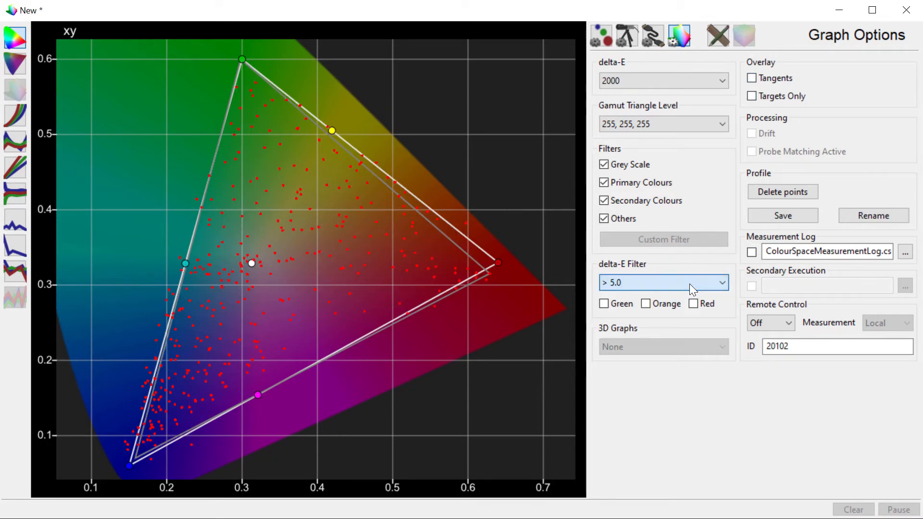
pyautogui.scroll(3, 689, 284)
pyautogui.scroll(4, 689, 283)
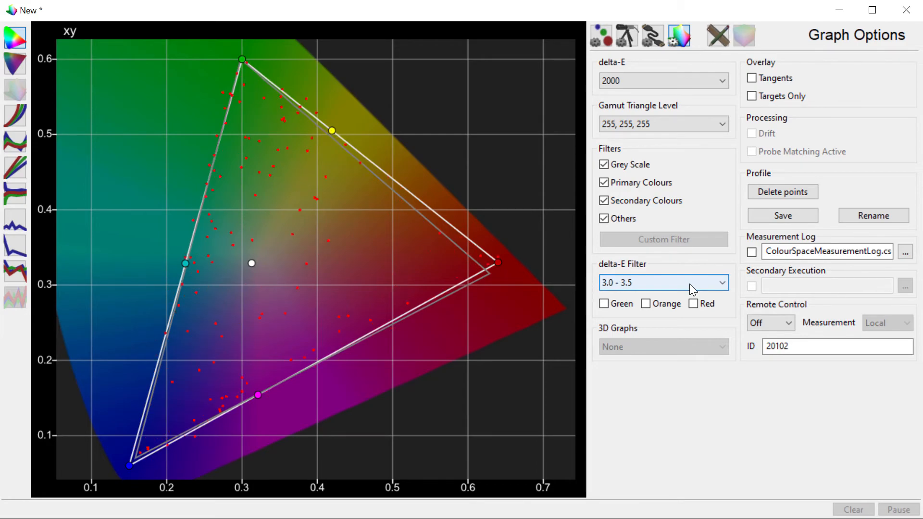
pyautogui.scroll(3, 689, 284)
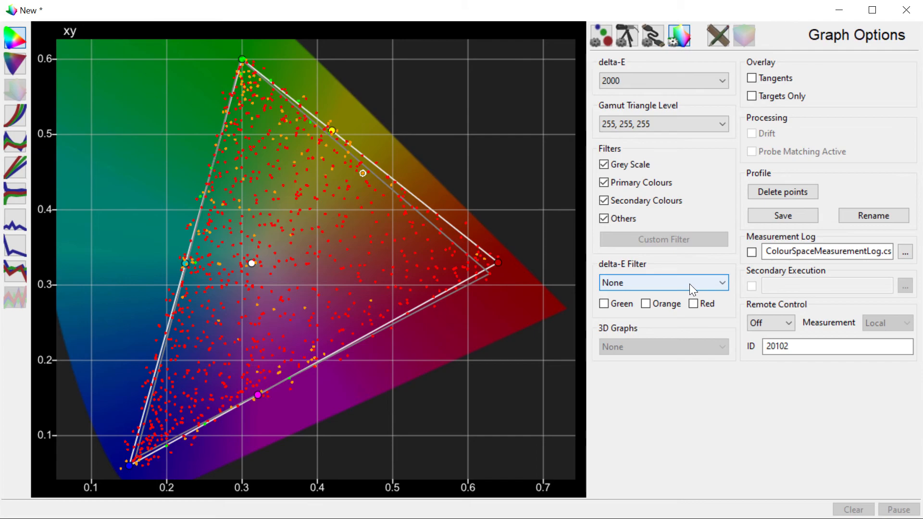
# View the grey scale, primary colour, secondary colour and other points on the graph one group at a time
pyautogui.click(604, 183)
pyautogui.click(604, 200)
pyautogui.click(604, 218)
pyautogui.click(604, 165)
pyautogui.click(604, 182)
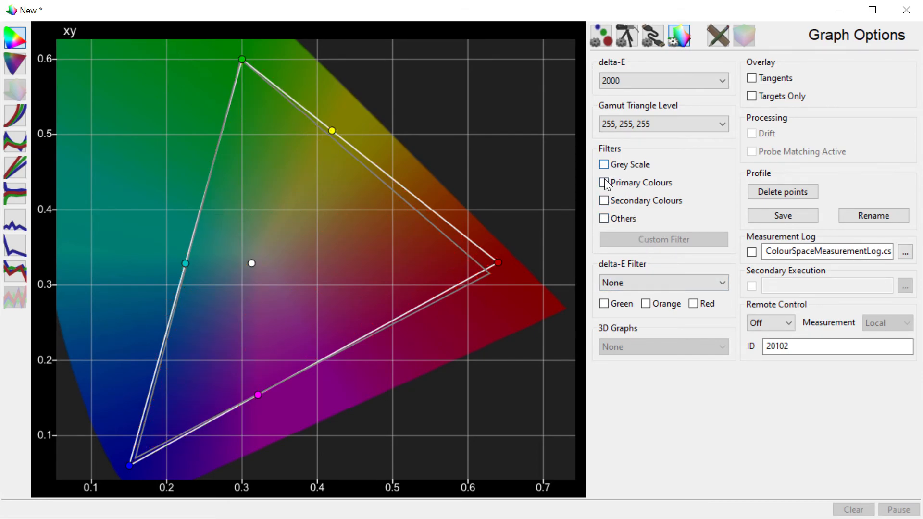
pyautogui.click(602, 202)
pyautogui.click(600, 219)
pyautogui.click(600, 219)
# Enable the Grey Scale, Primary Colours, Secondary Colours and Others filters to show all measured points
pyautogui.click(605, 164)
pyautogui.click(604, 182)
pyautogui.click(604, 201)
pyautogui.click(605, 220)
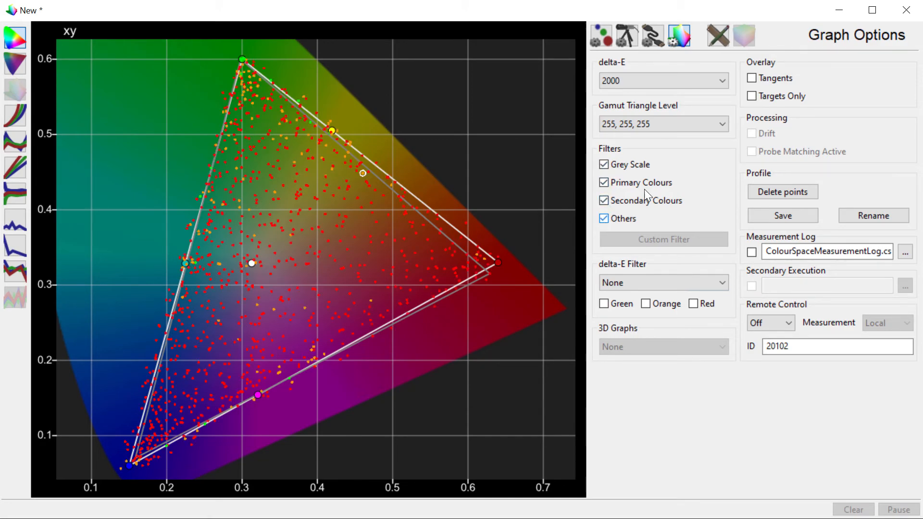
# Enable the Targets Only overlay and turn off the Grey Scale, Primary Colours, Secondary Colours and Others filters
pyautogui.click(752, 97)
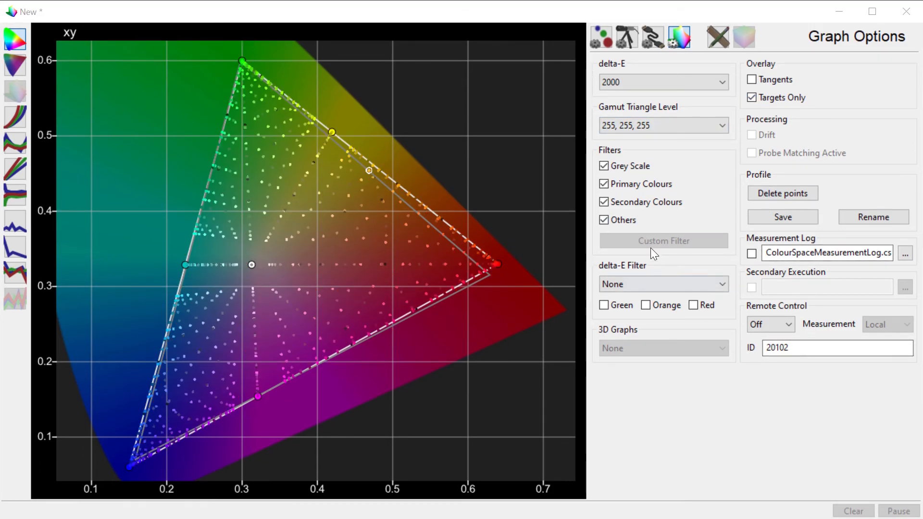
pyautogui.click(603, 165)
pyautogui.click(604, 185)
pyautogui.click(604, 202)
pyautogui.click(604, 220)
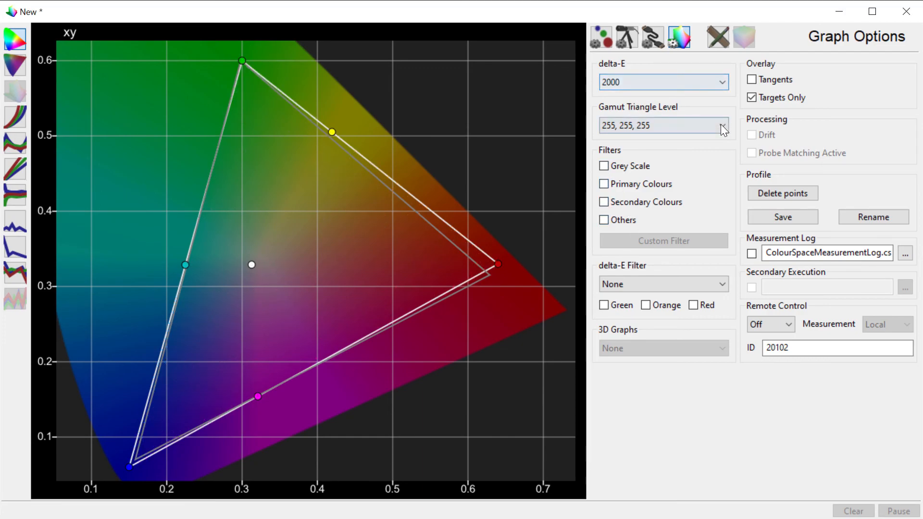
# Compare the measured gamut triangle at levels such as 226, 141 and 62, and return the level to 255, 255, 255
pyautogui.scroll(-3, 719, 124)
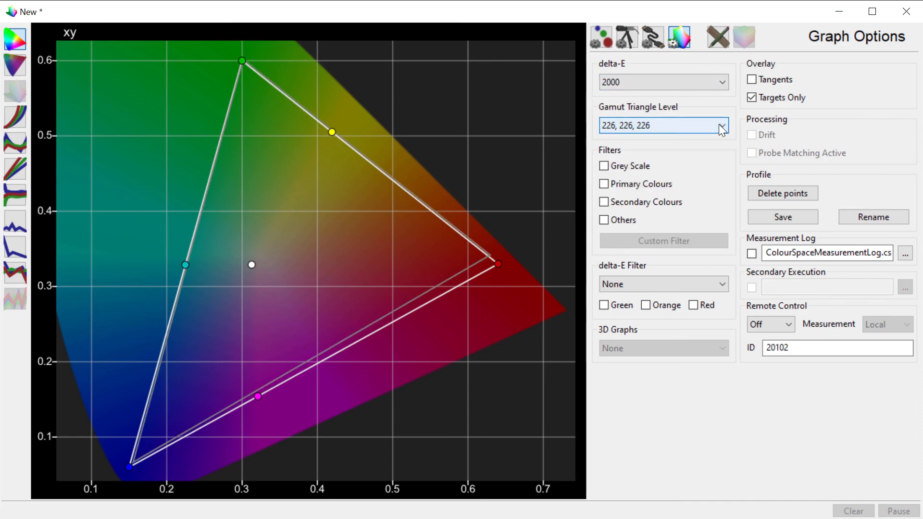
pyautogui.scroll(-3, 719, 124)
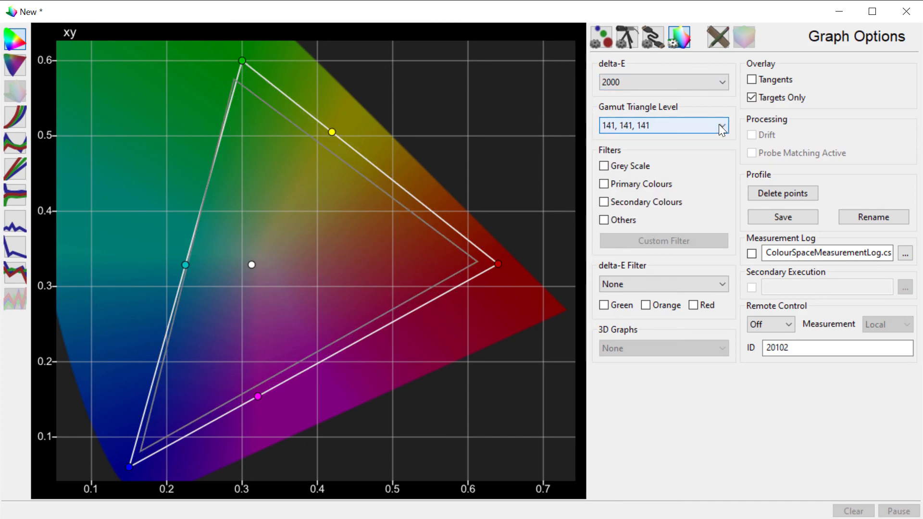
pyautogui.scroll(-3, 720, 124)
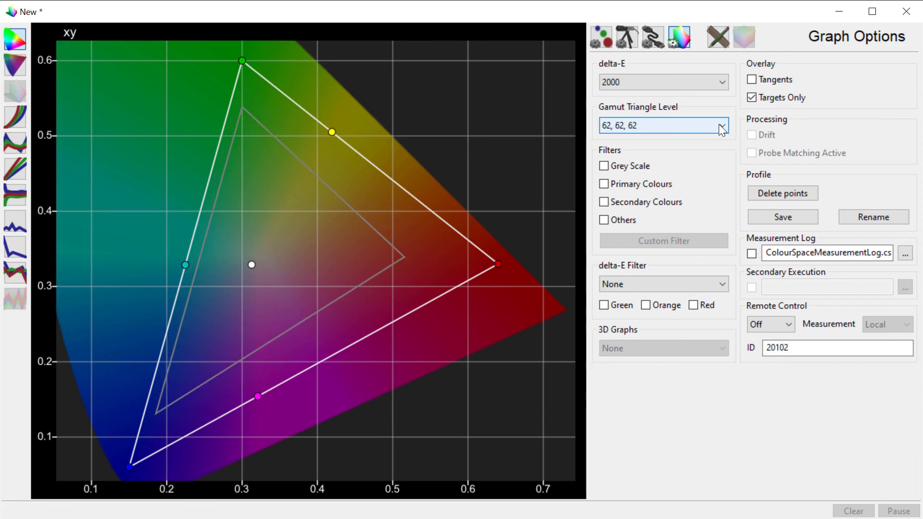
pyautogui.scroll(-1, 719, 124)
pyautogui.scroll(3, 720, 124)
pyautogui.scroll(3, 719, 124)
pyautogui.scroll(3, 720, 124)
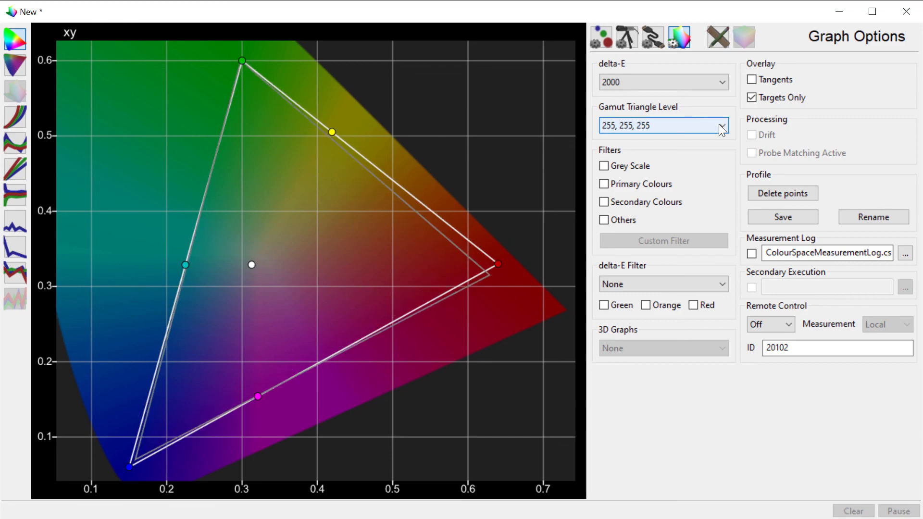